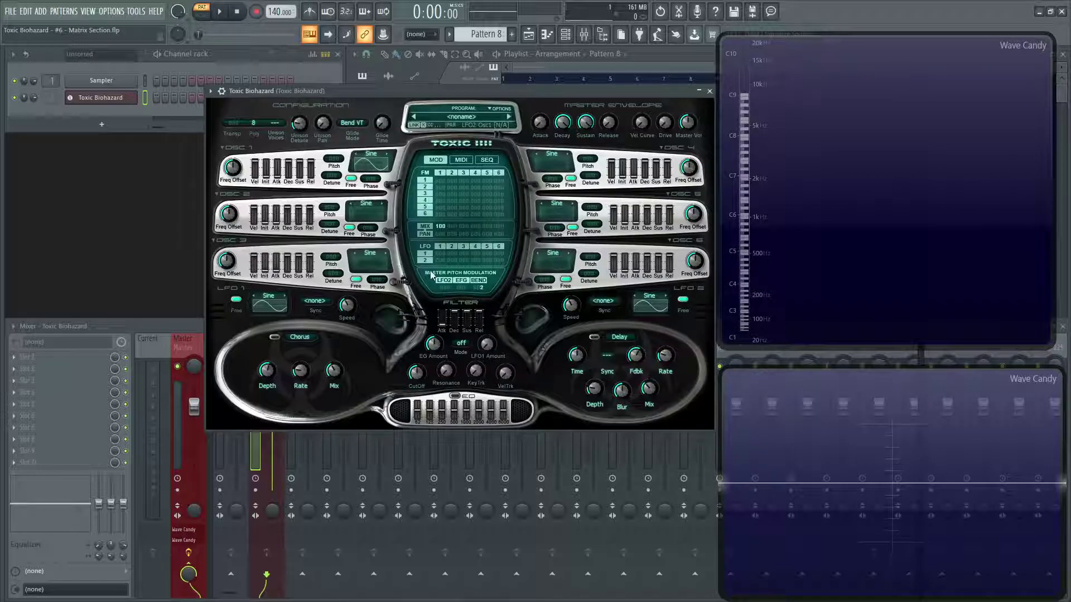
- Play a short series of test notes on the Toxic Biohazard synth
{"action": "left_click", "coordinate": [500, 108]}
{"action": "left_click", "coordinate": [552, 250]}
{"action": "key", "text": "b"}
{"action": "key", "text": "v"}
{"action": "key", "text": "c"}
{"action": "key", "text": "v"}
{"action": "key", "text": "n"}
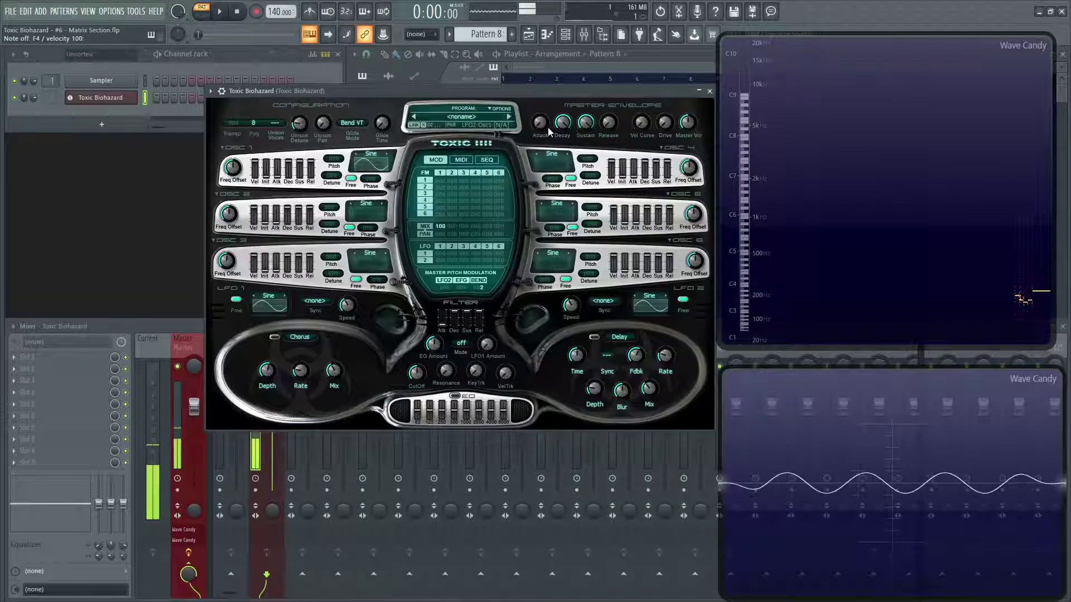
- Raise the synth's master volume, check it with a few notes, and reposition the plugin window slightly higher
{"action": "left_click_drag", "start_coordinate": [686, 126], "coordinate": [686, 115]}
{"action": "key", "text": "n"}
{"action": "key", "text": "c"}
{"action": "key", "text": "v"}
{"action": "key", "text": "n"}
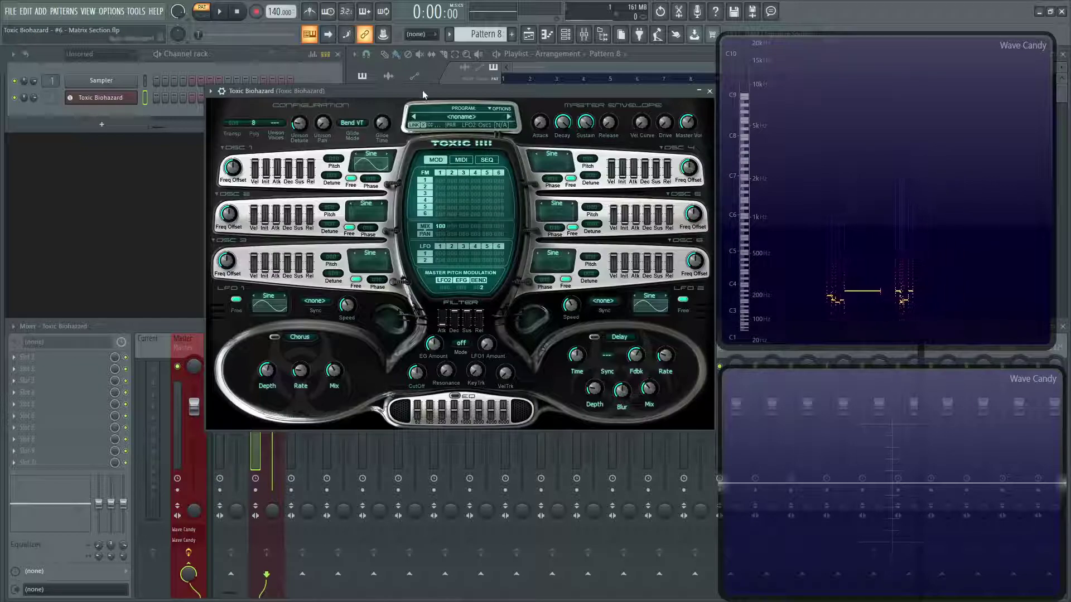
{"action": "mouse_move", "coordinate": [423, 90]}
{"action": "left_mouse_down"}
{"action": "mouse_move", "coordinate": [409, 74]}
{"action": "mouse_move", "coordinate": [419, 81]}
{"action": "left_mouse_up"}
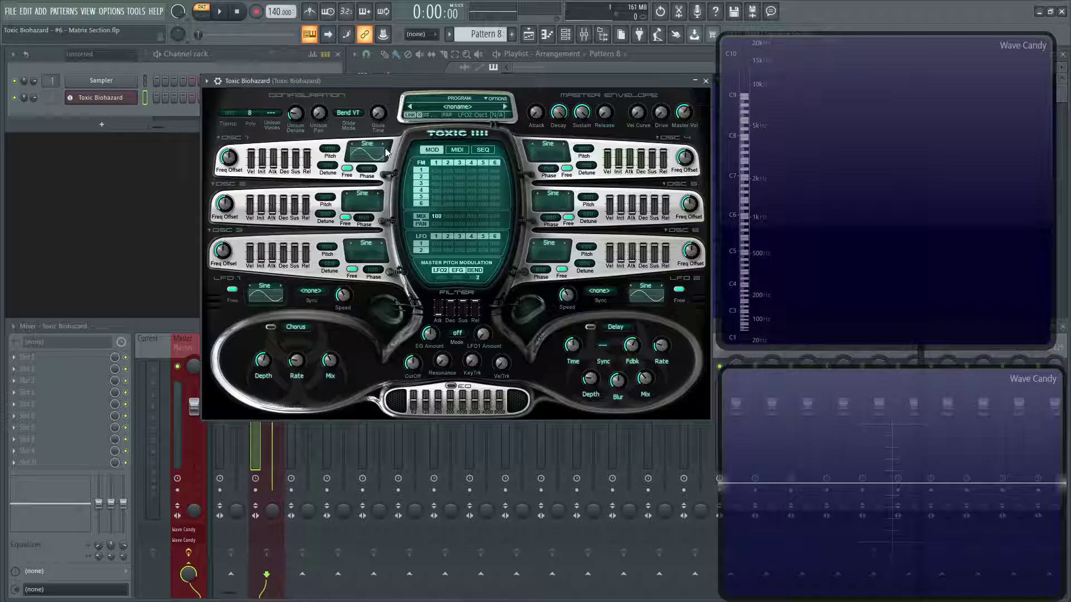
- Set oscillator 2 to the Triangle waveform and enable it, with oscillator 1 switched off for a test note
{"action": "left_click", "coordinate": [361, 196]}
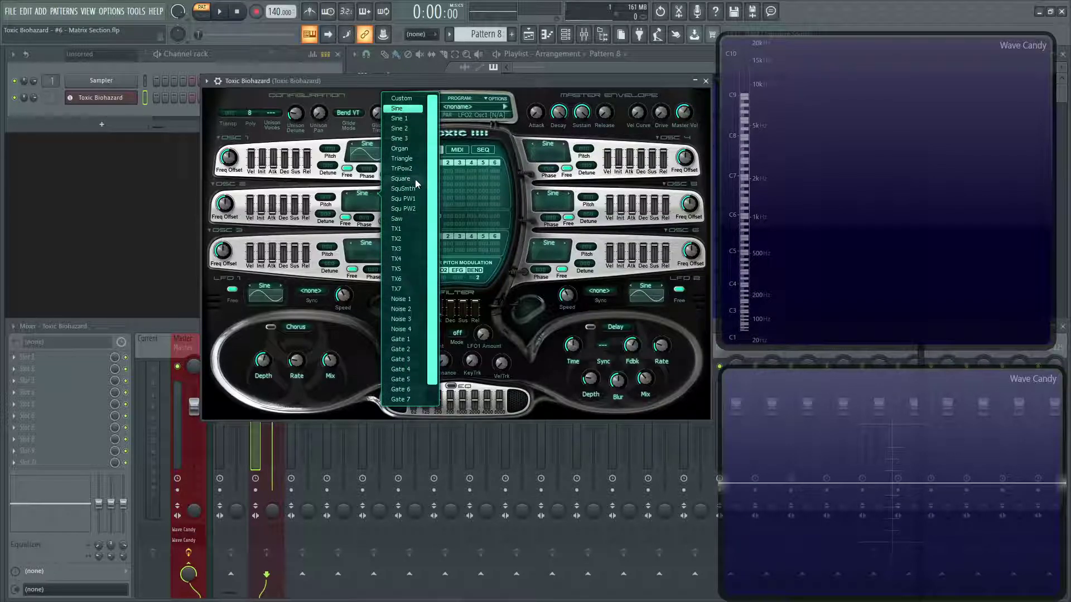
{"action": "left_click", "coordinate": [410, 159]}
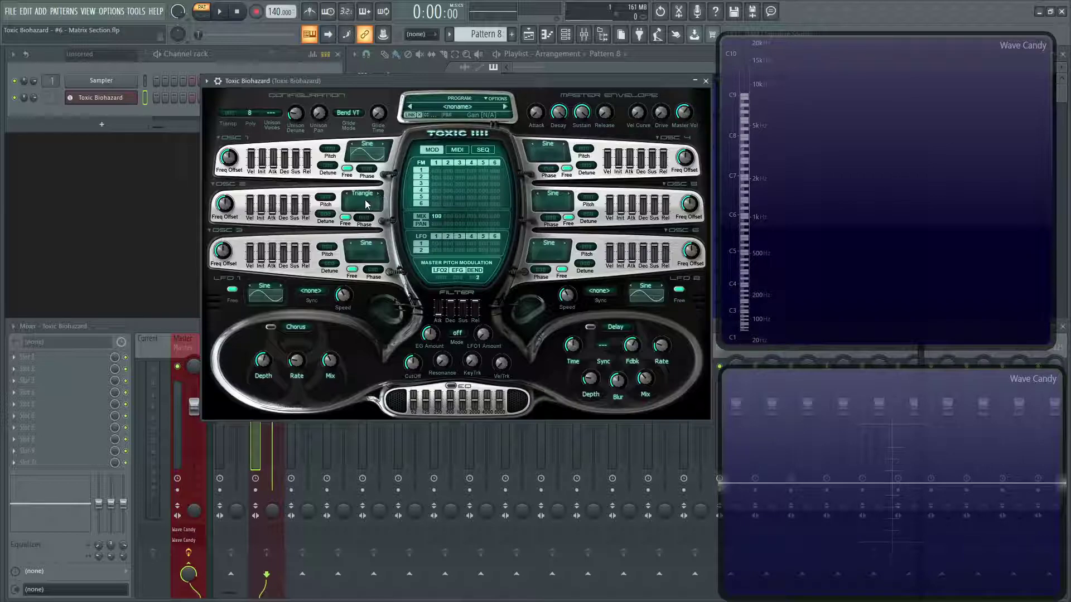
{"action": "left_click", "coordinate": [370, 157]}
{"action": "key", "text": "g"}
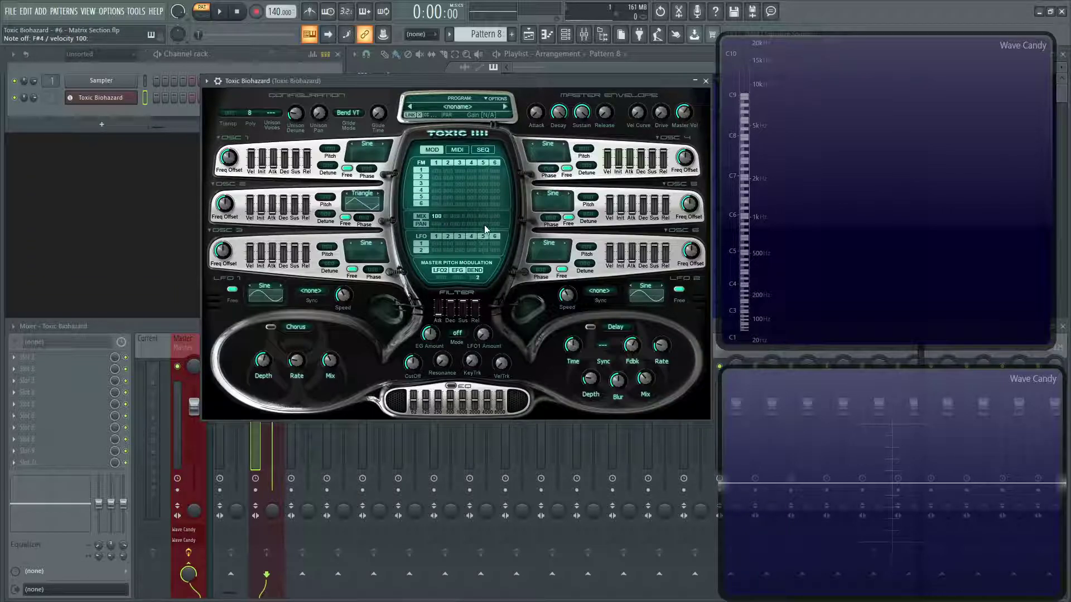
- Save the project, switch oscillator 1 back on, and play test notes
{"action": "key", "text": "ctrl+s"}
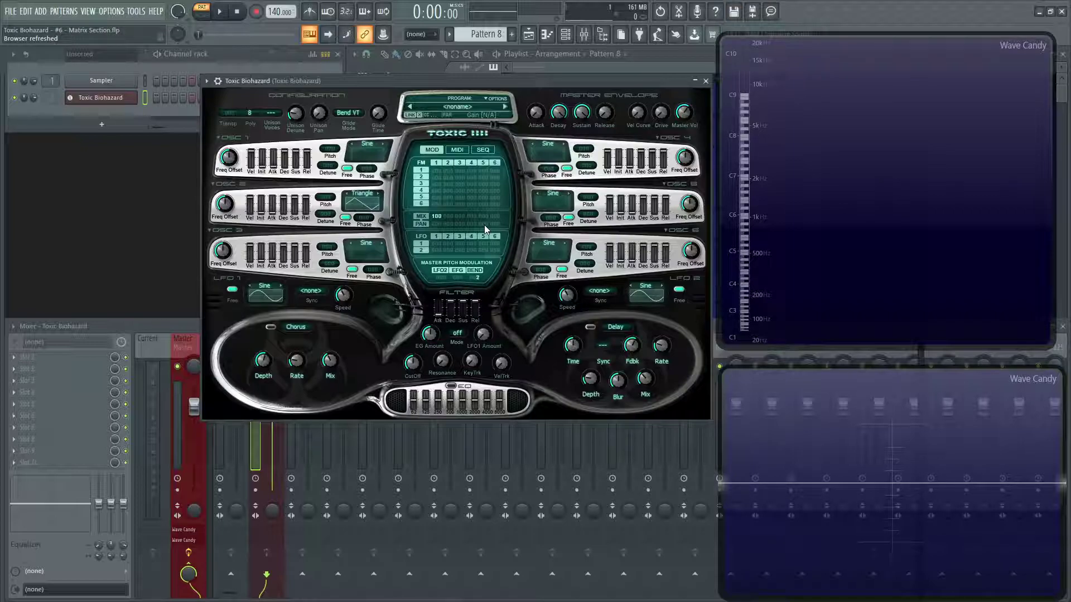
{"action": "key", "text": "g"}
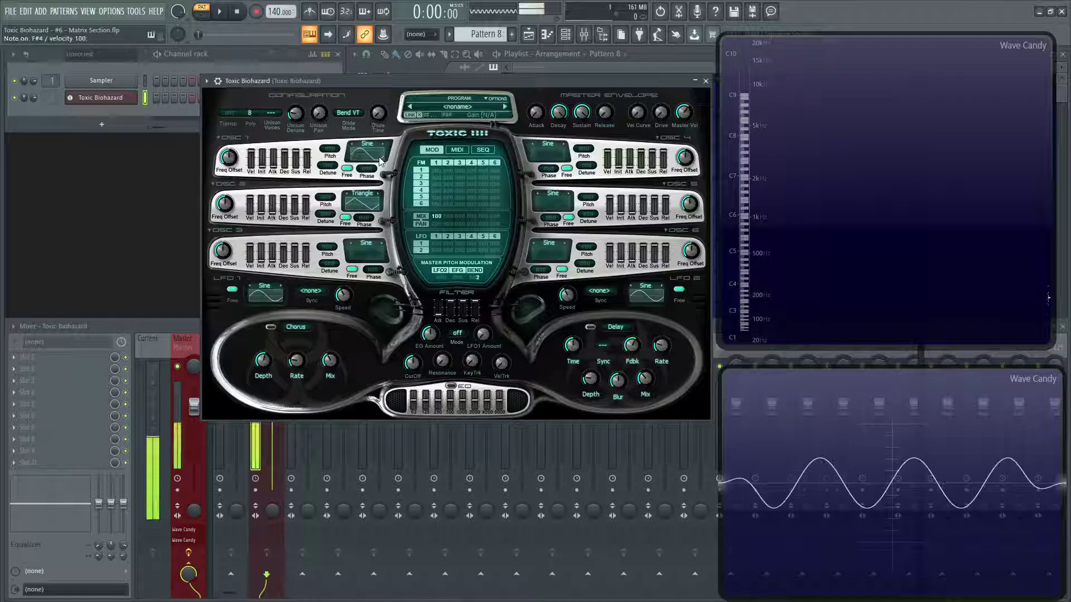
{"action": "key", "text": "s"}
{"action": "key", "text": "g"}
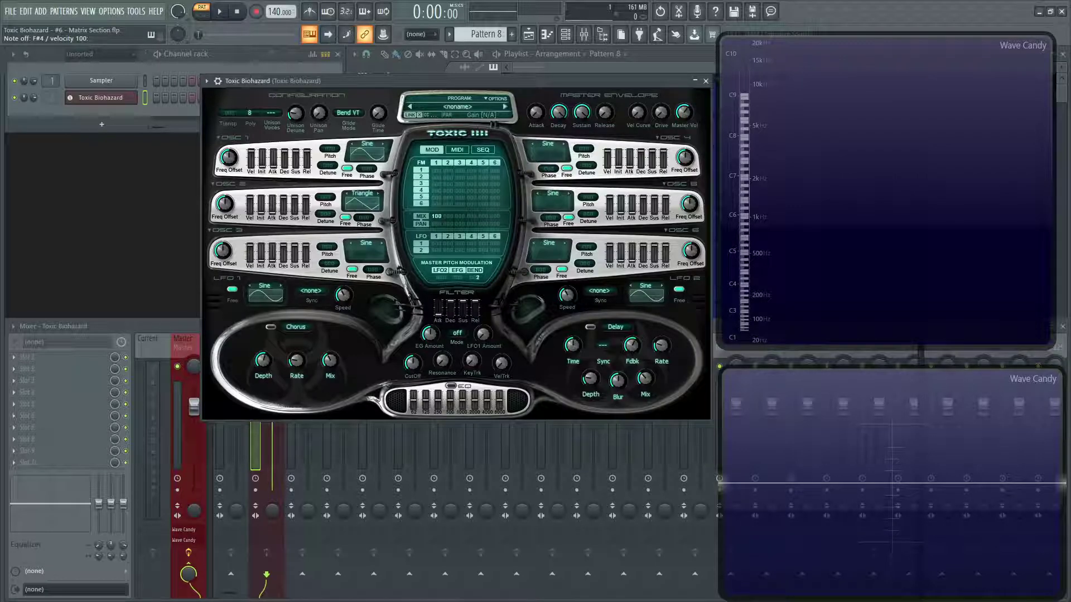
- Raise the FM amount from oscillator 2 into oscillator 1 to 100 and lower the master volume to about -4.3 dB, playing notes
{"action": "key", "text": "g"}
{"action": "mouse_move", "coordinate": [450, 171]}
{"action": "left_mouse_down"}
{"action": "mouse_move", "coordinate": [450, 144]}
{"action": "mouse_move", "coordinate": [449, 183]}
{"action": "mouse_move", "coordinate": [449, 165]}
{"action": "left_mouse_up"}
{"action": "key", "text": "x"}
{"action": "left_click_drag", "start_coordinate": [683, 113], "coordinate": [684, 113]}
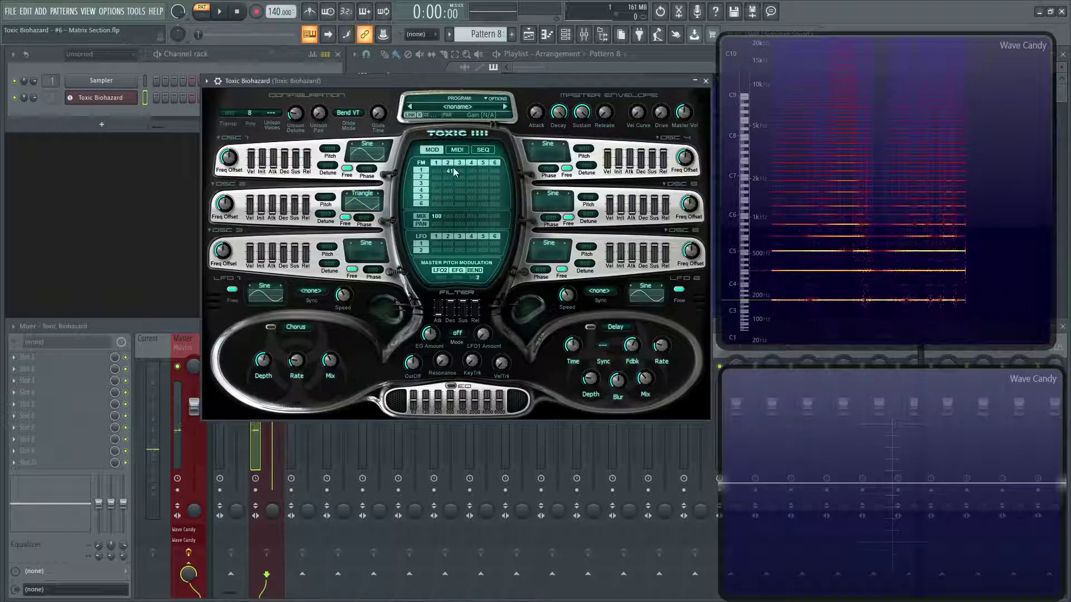
{"action": "left_click_drag", "start_coordinate": [684, 113], "coordinate": [684, 120]}
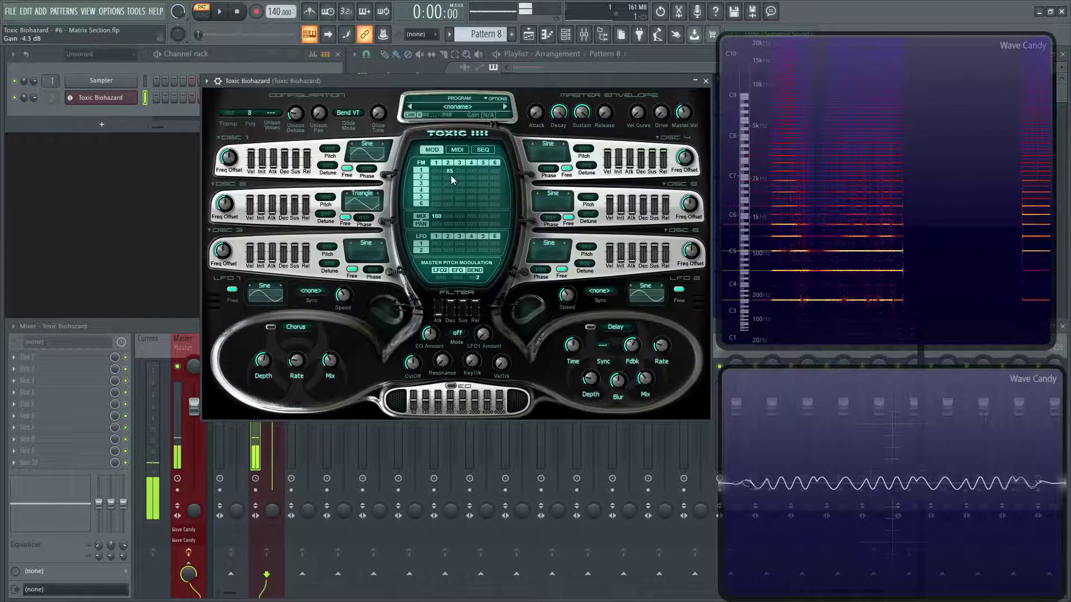
{"action": "left_click_drag", "start_coordinate": [451, 175], "coordinate": [450, 171]}
{"action": "key", "text": "x"}
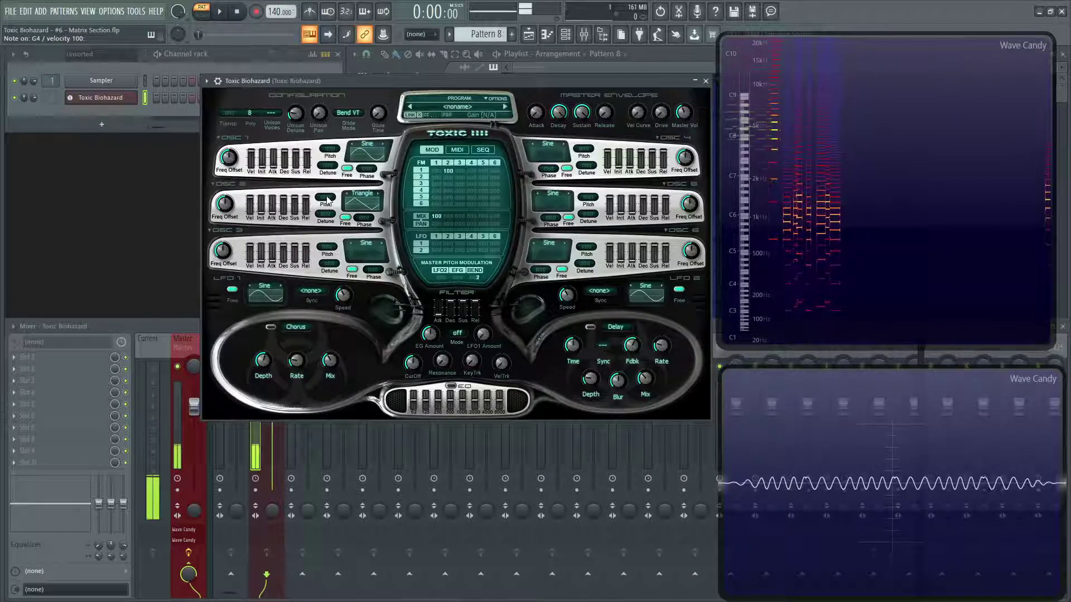
- Try lower and higher coarse pitch settings on oscillator 2 while playing notes, and return it to default
{"action": "left_click_drag", "start_coordinate": [326, 198], "coordinate": [328, 266]}
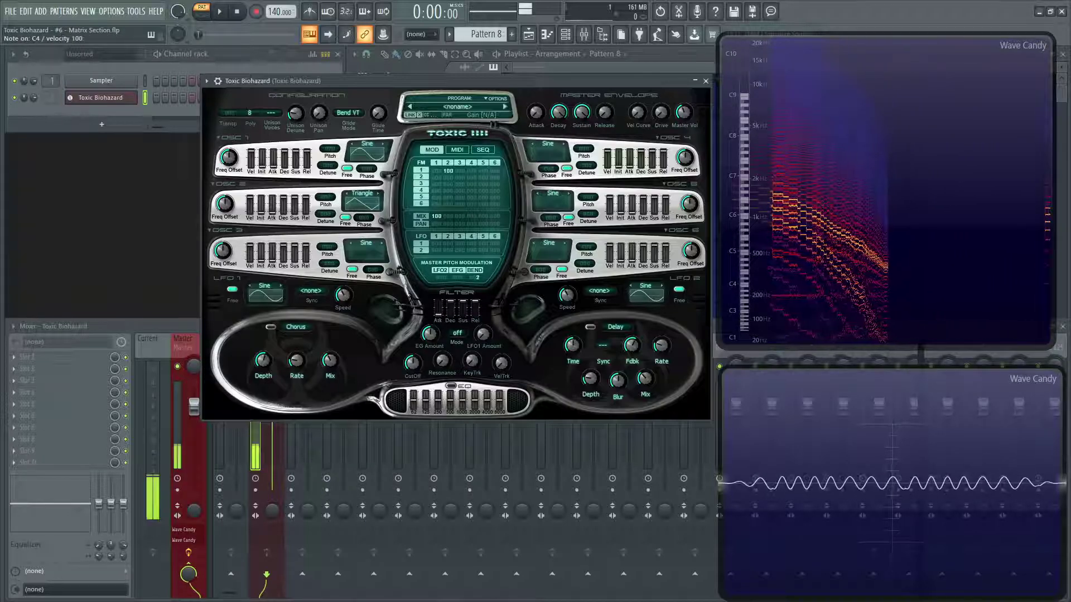
{"action": "left_click_drag", "start_coordinate": [325, 197], "coordinate": [325, 144]}
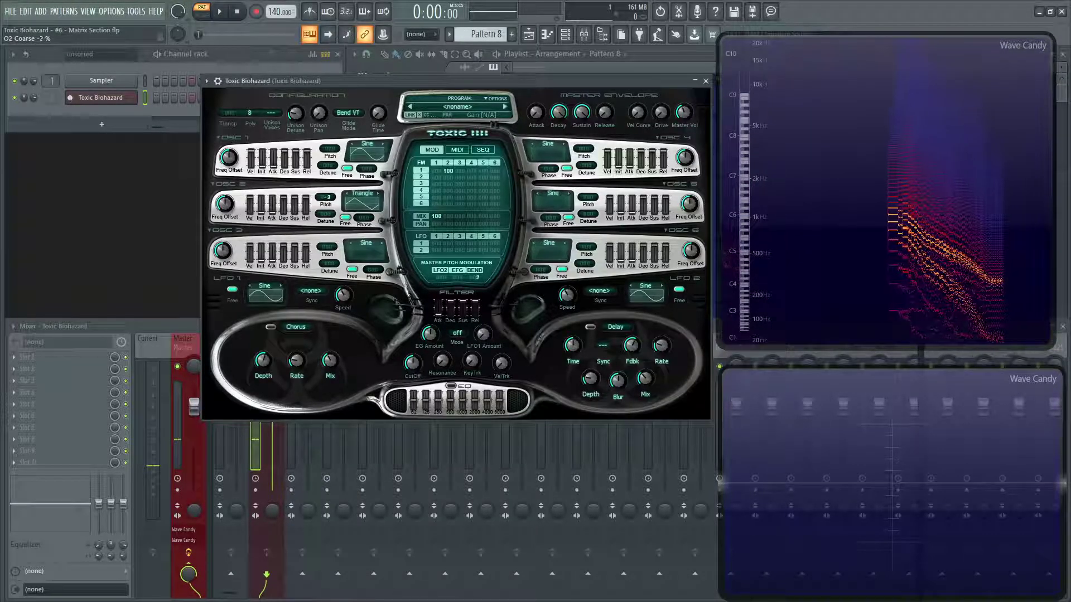
{"action": "left_click", "coordinate": [326, 199]}
{"action": "key", "text": "z"}
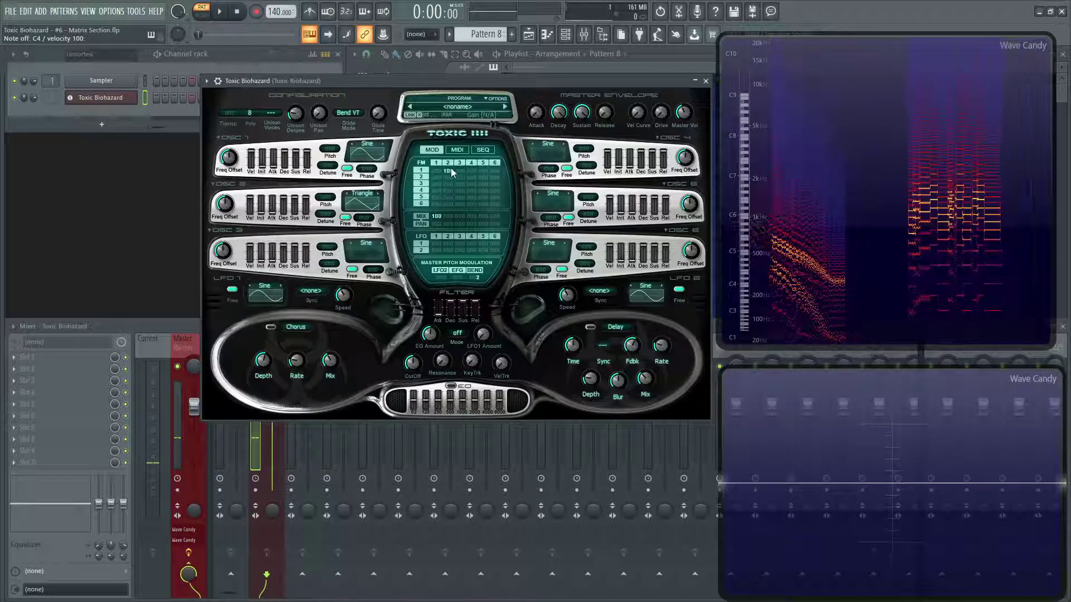
- Replace oscillator 2 with oscillator 3 as oscillator 1's modulator, try its coarse pitch, and set the FM amount to 43
{"action": "left_click_drag", "start_coordinate": [450, 171], "coordinate": [453, 296]}
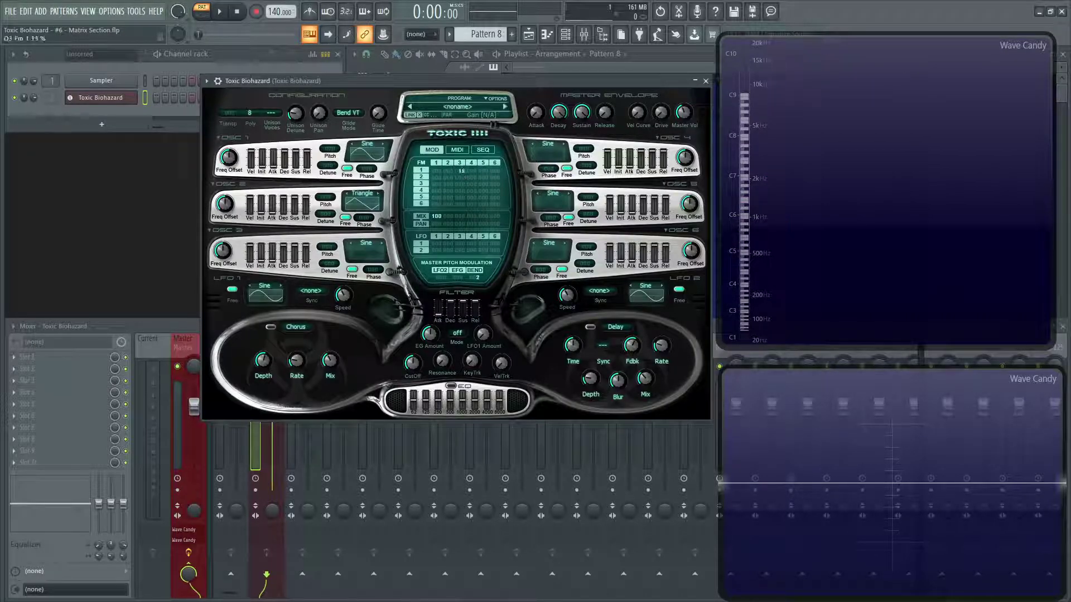
{"action": "left_click", "coordinate": [367, 253]}
{"action": "left_click", "coordinate": [361, 203]}
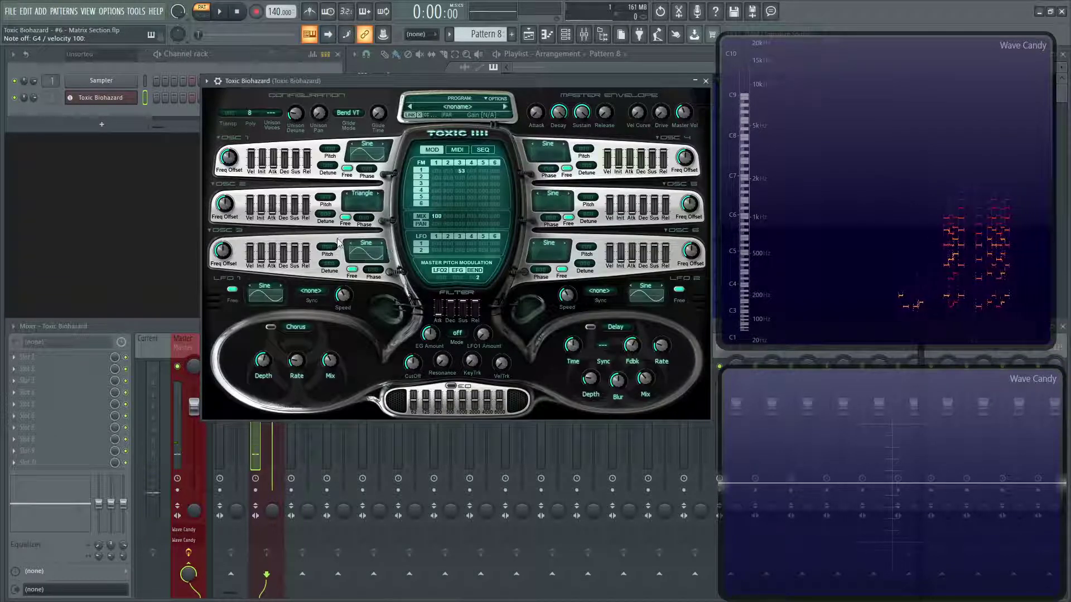
{"action": "mouse_move", "coordinate": [329, 246]}
{"action": "left_mouse_down"}
{"action": "mouse_move", "coordinate": [329, 224]}
{"action": "mouse_move", "coordinate": [329, 246]}
{"action": "left_mouse_up"}
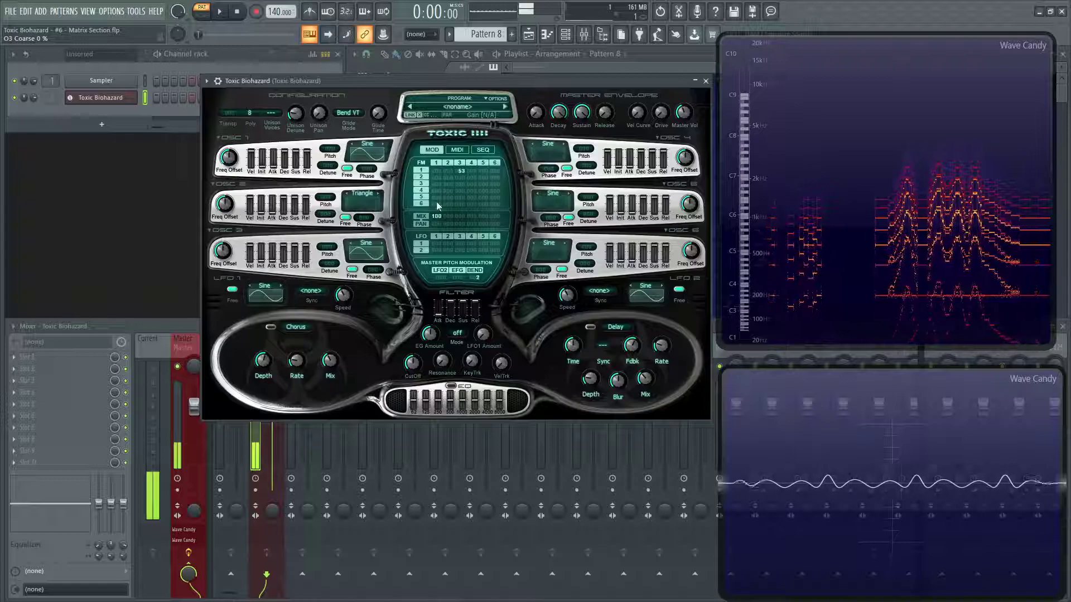
{"action": "left_click_drag", "start_coordinate": [461, 171], "coordinate": [461, 178]}
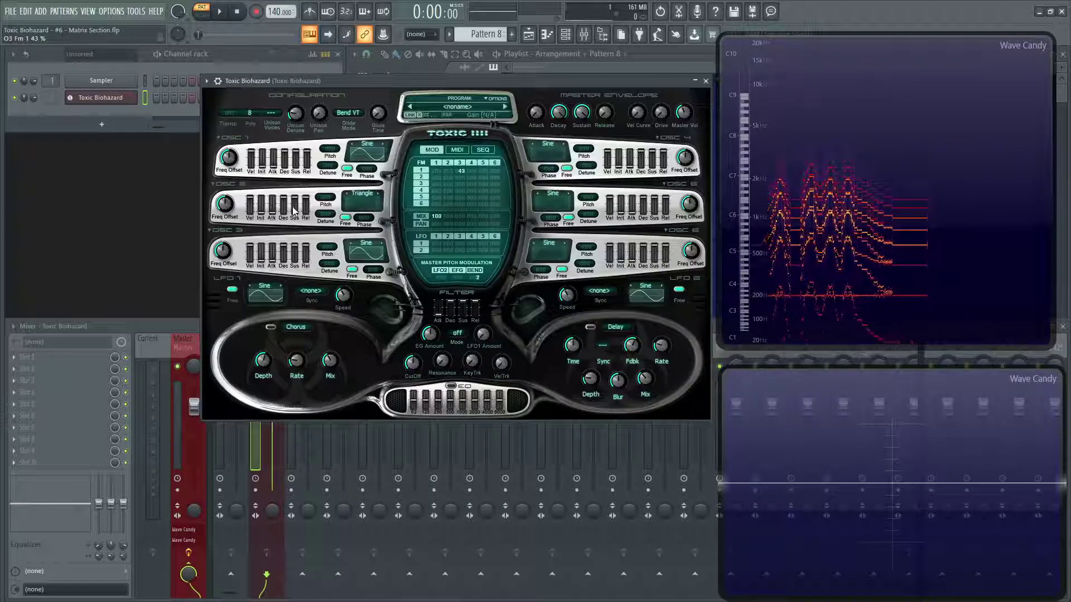
- Build an FM chain in the matrix with oscillator 3 into 2 at 100 and oscillator 2 into 1 at 100
{"action": "left_click_drag", "start_coordinate": [461, 177], "coordinate": [462, 188]}
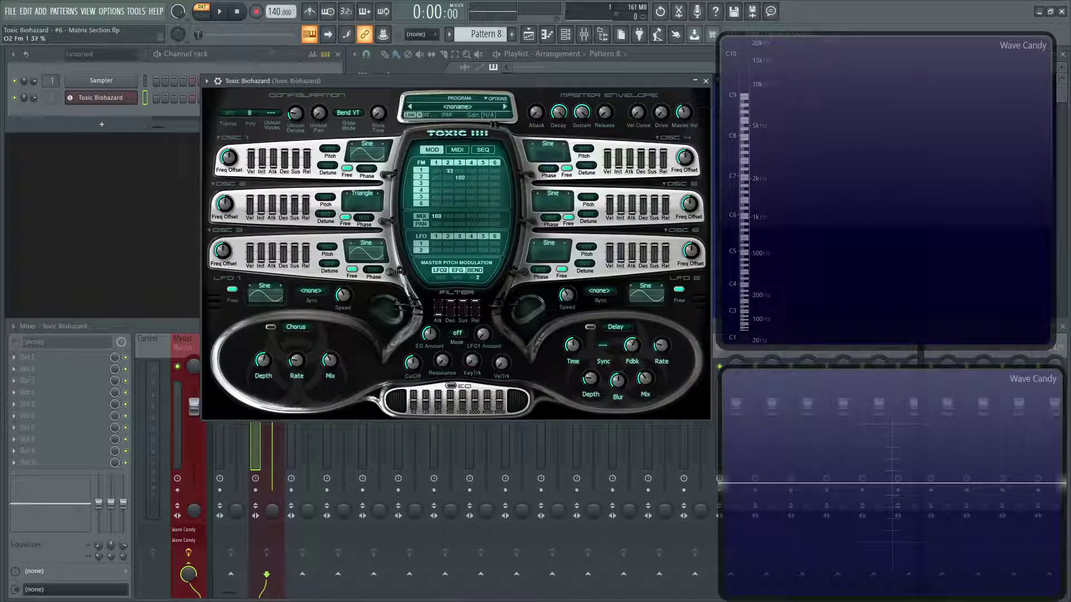
{"action": "key", "text": "x"}
{"action": "key", "text": "c"}
{"action": "key", "text": "v"}
{"action": "key", "text": "x"}
{"action": "key", "text": "c"}
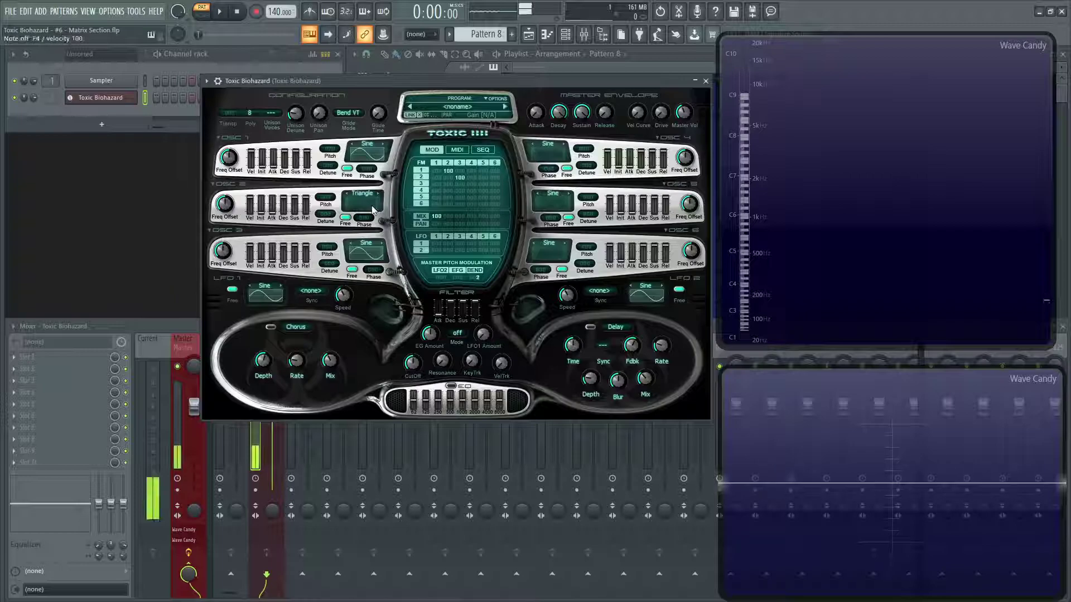
- Switch oscillator 2 back on and play a run of notes through the FM chain
{"action": "key", "text": "c"}
{"action": "key", "text": "b"}
{"action": "key", "text": "v"}
{"action": "key", "text": "z"}
{"action": "key", "text": "v"}
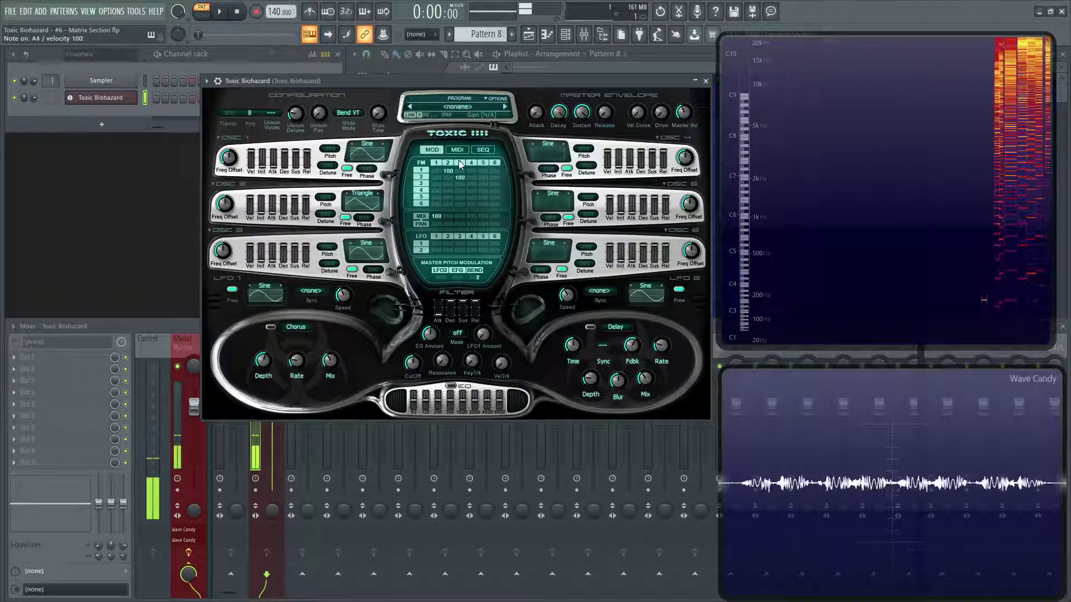
{"action": "key", "text": "n"}
{"action": "key", "text": "z"}
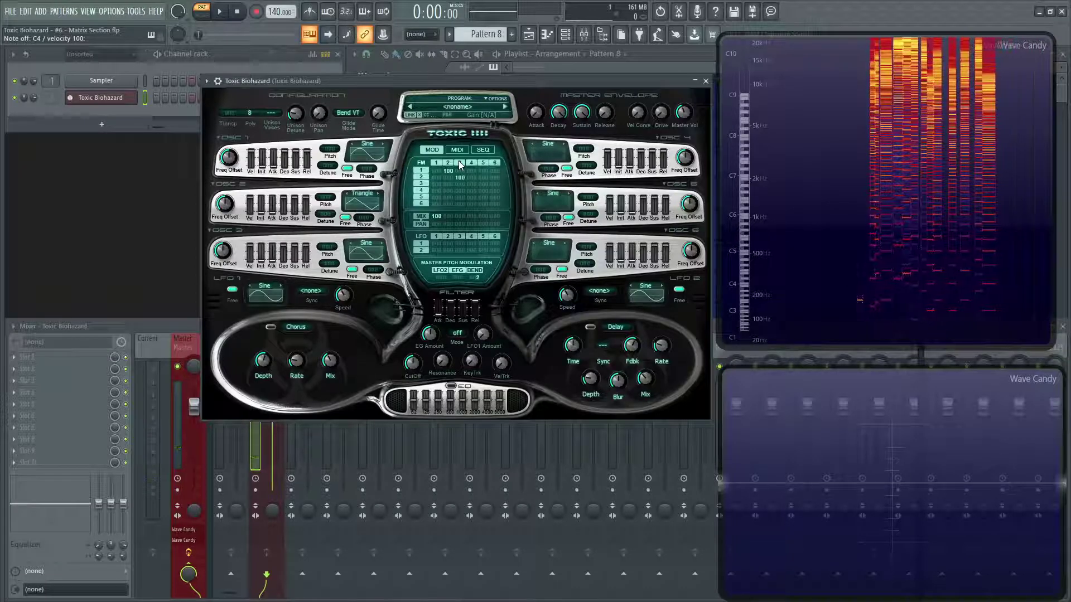
- Clear all FM amounts in the matrix and switch off oscillators 2 and 3
{"action": "mouse_move", "coordinate": [456, 167]}
{"action": "left_mouse_down"}
{"action": "mouse_move", "coordinate": [456, 216]}
{"action": "mouse_move", "coordinate": [449, 177]}
{"action": "mouse_move", "coordinate": [460, 179]}
{"action": "mouse_move", "coordinate": [461, 209]}
{"action": "mouse_move", "coordinate": [466, 178]}
{"action": "left_mouse_up"}
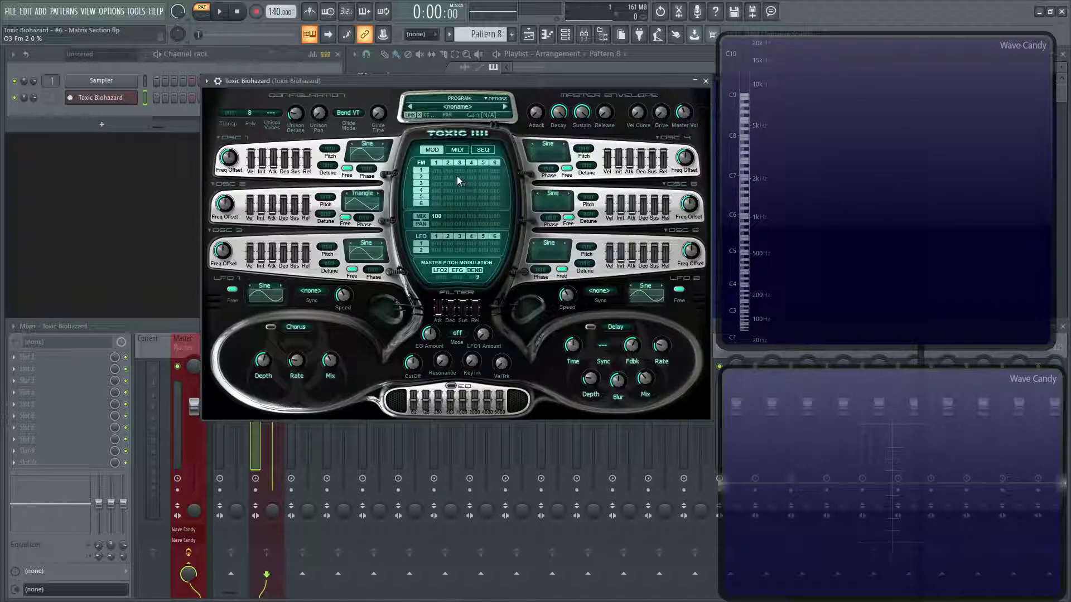
{"action": "left_click_drag", "start_coordinate": [524, 86], "coordinate": [519, 95]}
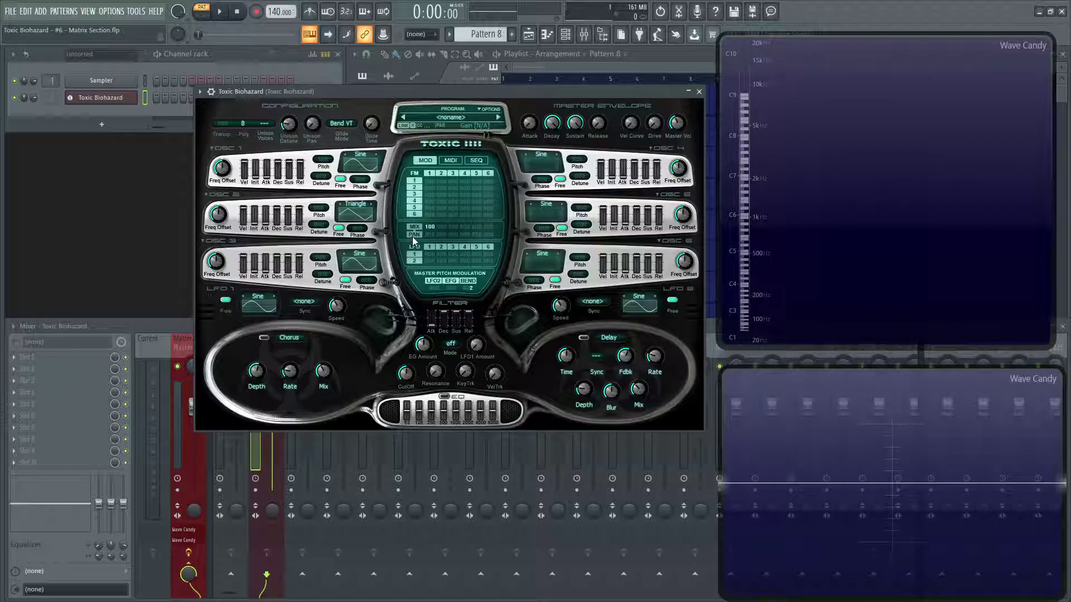
{"action": "left_click", "coordinate": [368, 216]}
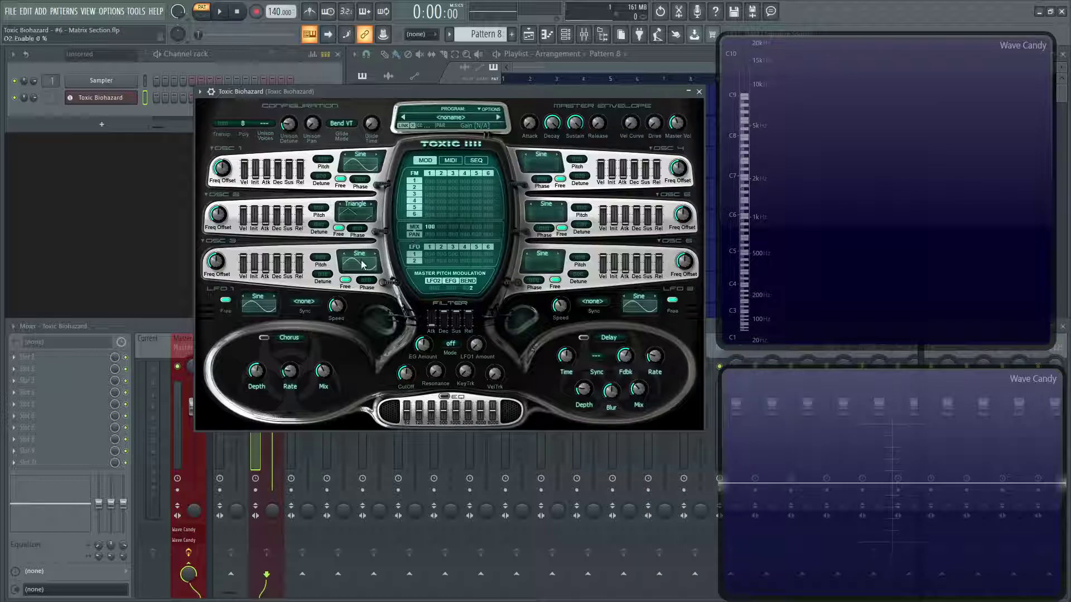
{"action": "left_click", "coordinate": [361, 261]}
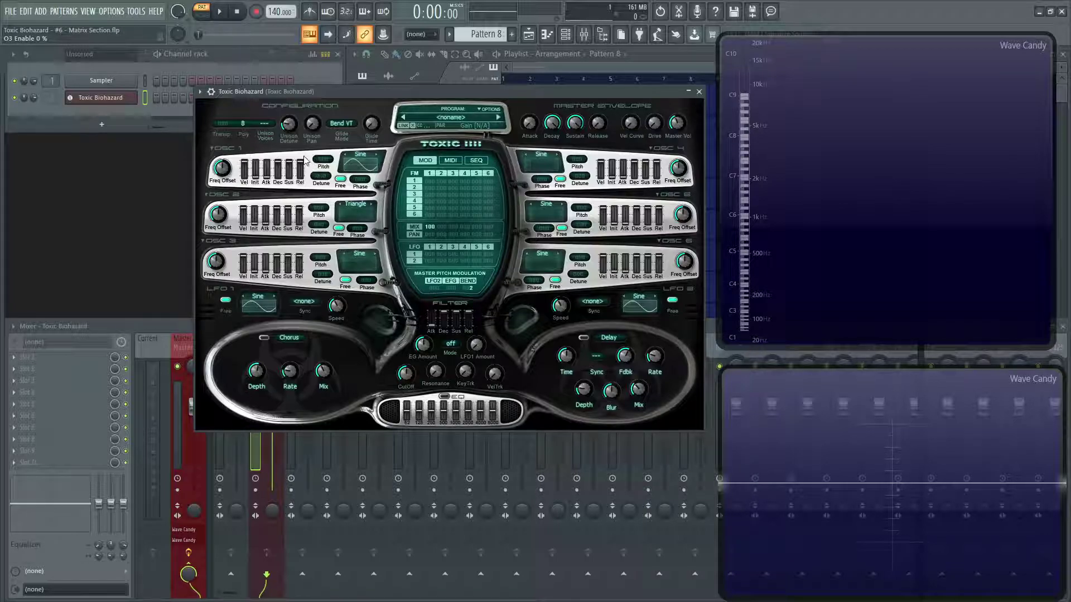
- Play notes with only oscillator 1 active and raise the master volume to about 5 dB
{"action": "key", "text": "c"}
{"action": "key", "text": "t"}
{"action": "key", "text": "e"}
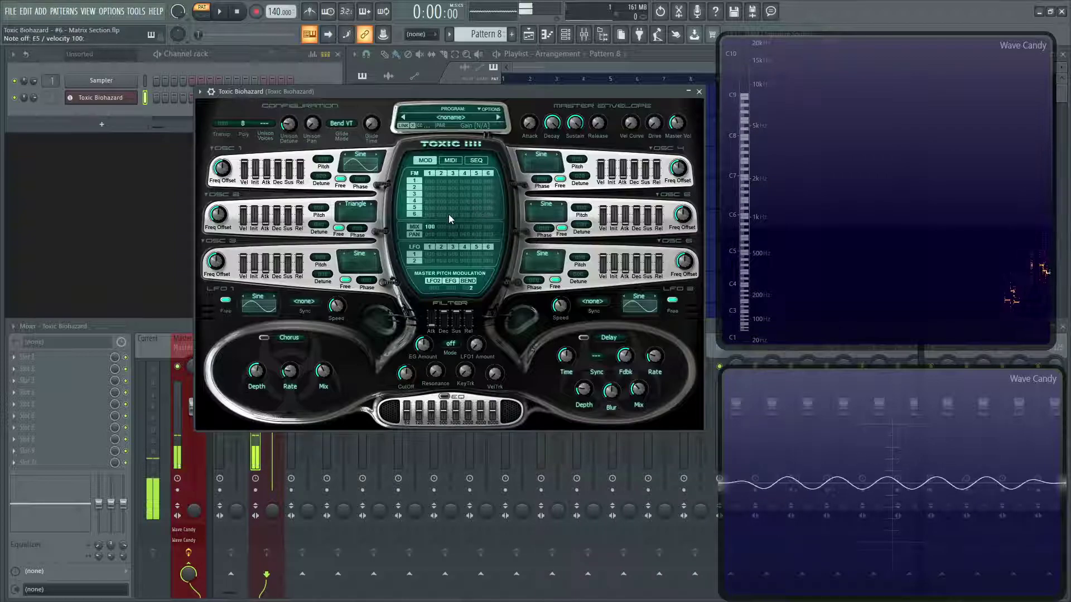
{"action": "key", "text": "e"}
{"action": "key", "text": "t"}
{"action": "left_click_drag", "start_coordinate": [677, 124], "coordinate": [677, 113]}
{"action": "key", "text": "e"}
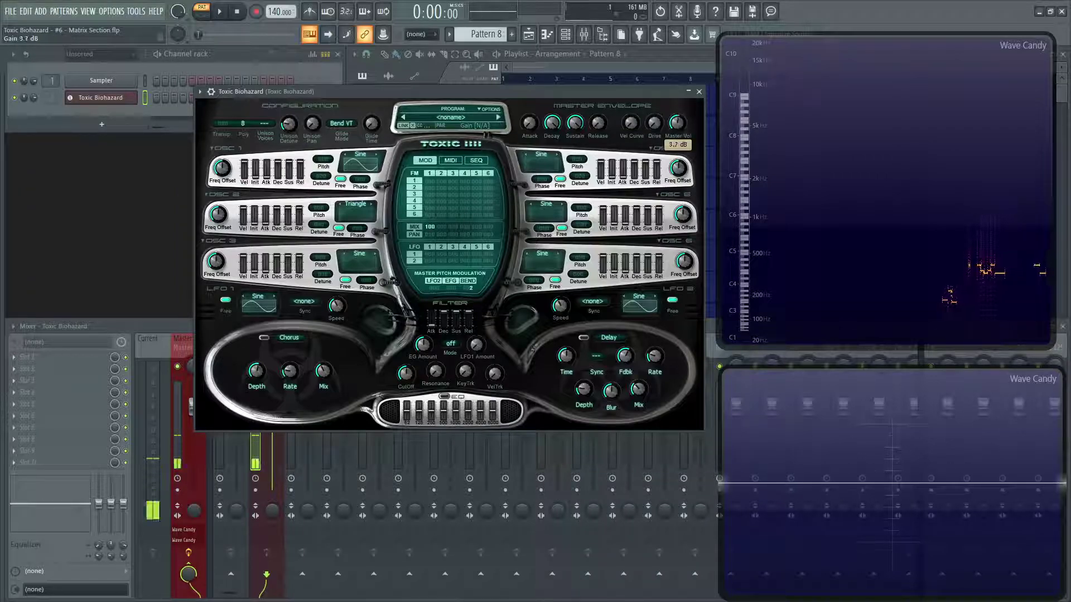
{"action": "key", "text": "c"}
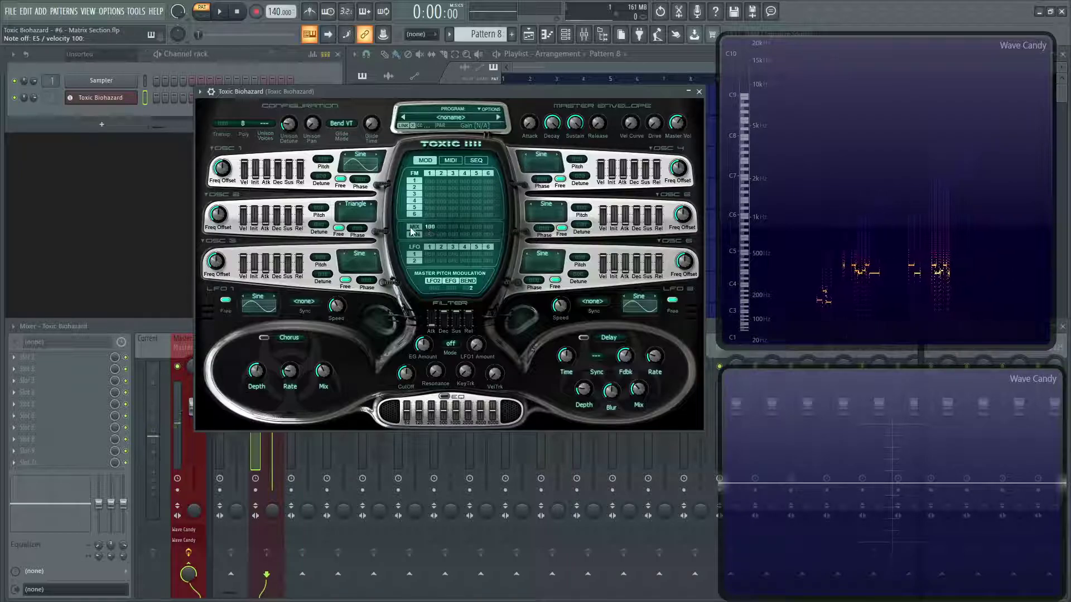
- Switch off oscillator 1, enable oscillator 2, and play test notes
{"action": "key", "text": "c"}
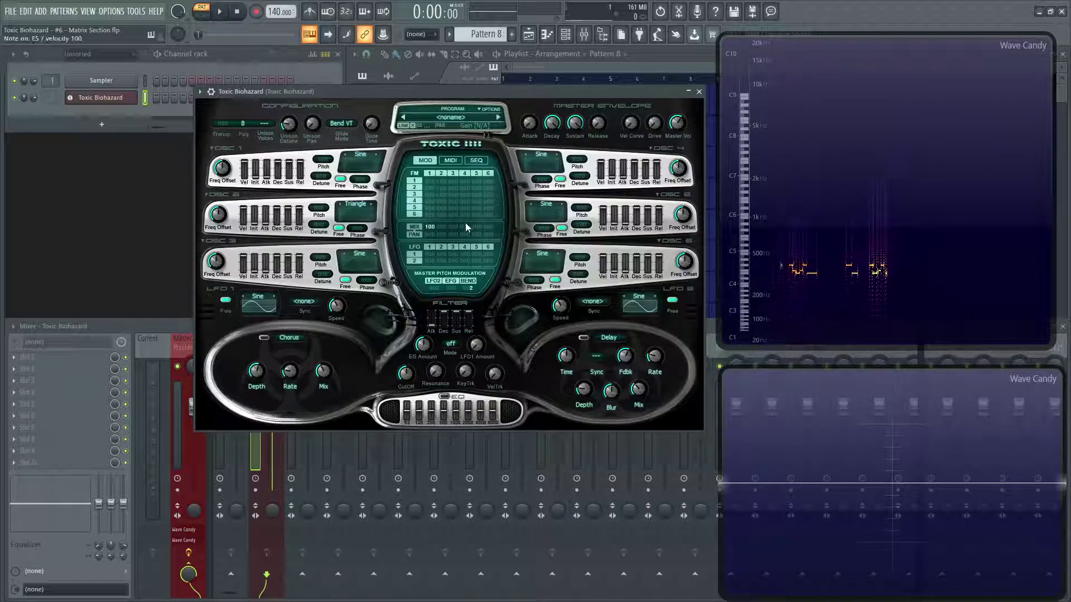
{"action": "key", "text": "c"}
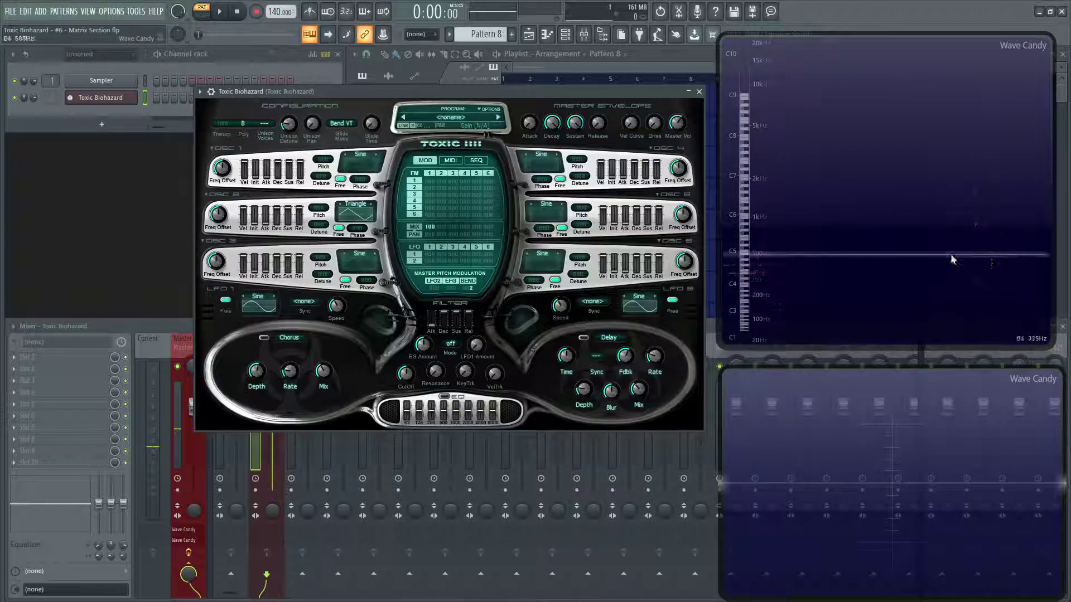
{"action": "key", "text": "c"}
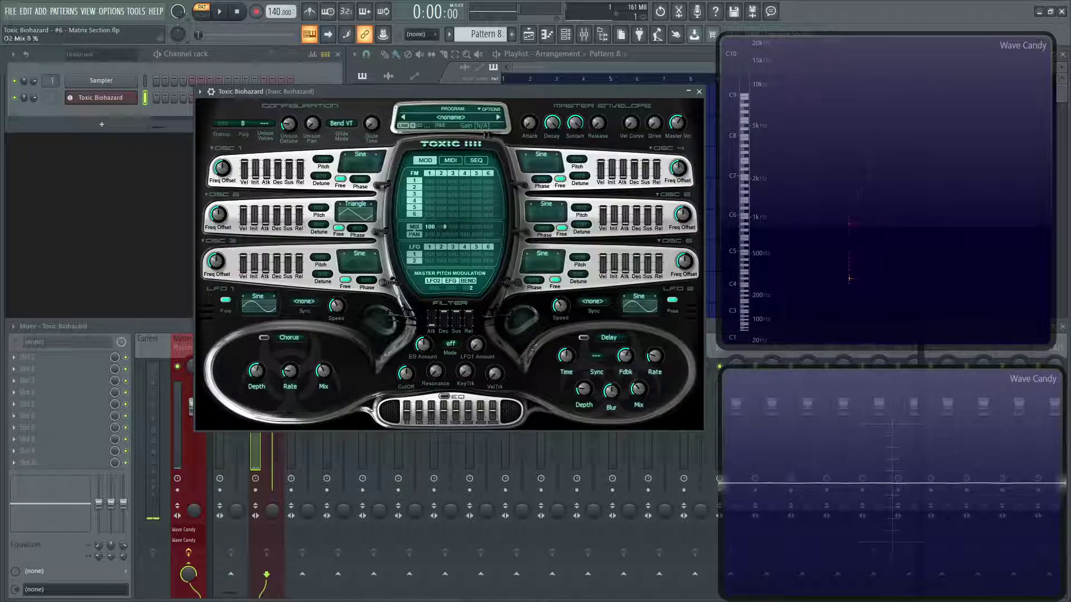
{"action": "key", "text": "c"}
- Set oscillator 2's mix level to 100 and oscillator 1's to zero, playing notes, and re-enable oscillator 1
{"action": "left_click_drag", "start_coordinate": [444, 226], "coordinate": [445, 192]}
{"action": "key", "text": "c"}
{"action": "key", "text": "b"}
{"action": "key", "text": "x"}
{"action": "key", "text": "c"}
{"action": "key", "text": "b"}
{"action": "key", "text": "x"}
{"action": "key", "text": "c"}
{"action": "key", "text": "b"}
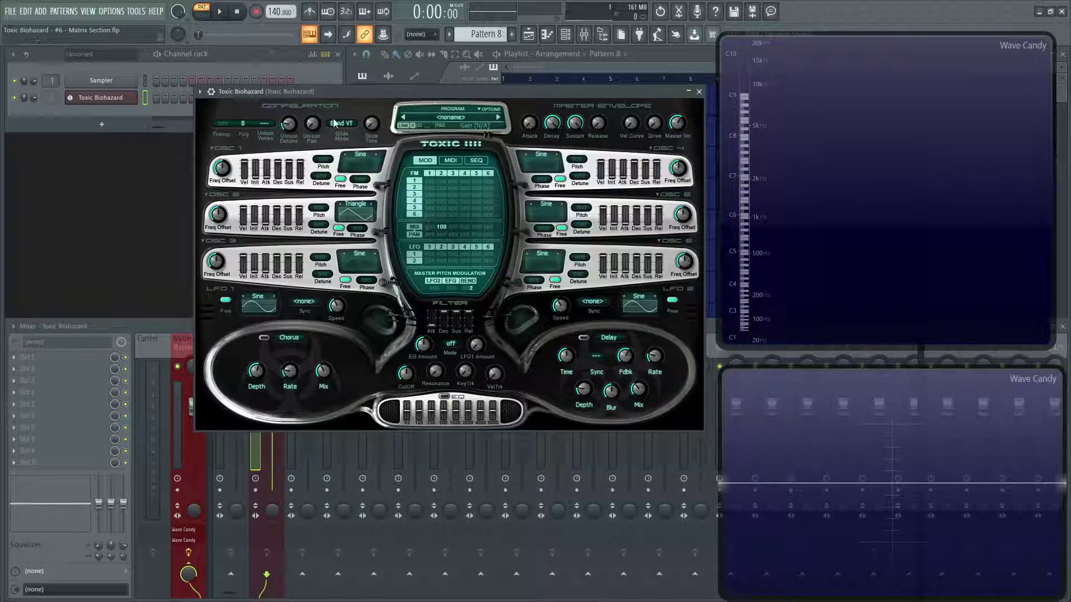
{"action": "left_click", "coordinate": [378, 163]}
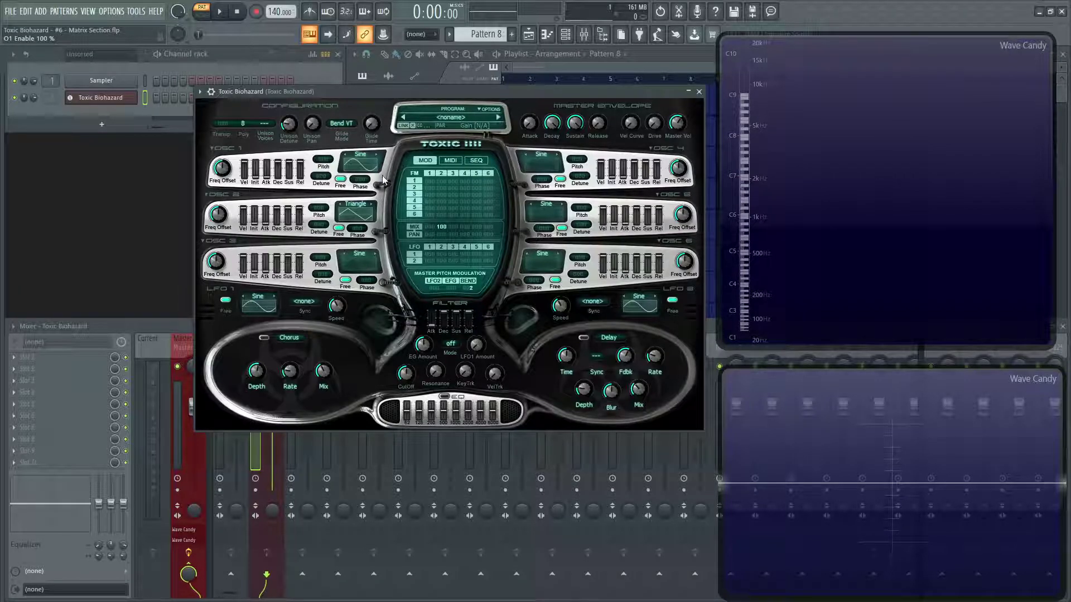
- Toggle oscillator 2 off and on while playing test notes, leaving it enabled
{"action": "left_click", "coordinate": [363, 205]}
{"action": "left_click", "coordinate": [360, 214]}
{"action": "left_click", "coordinate": [359, 214]}
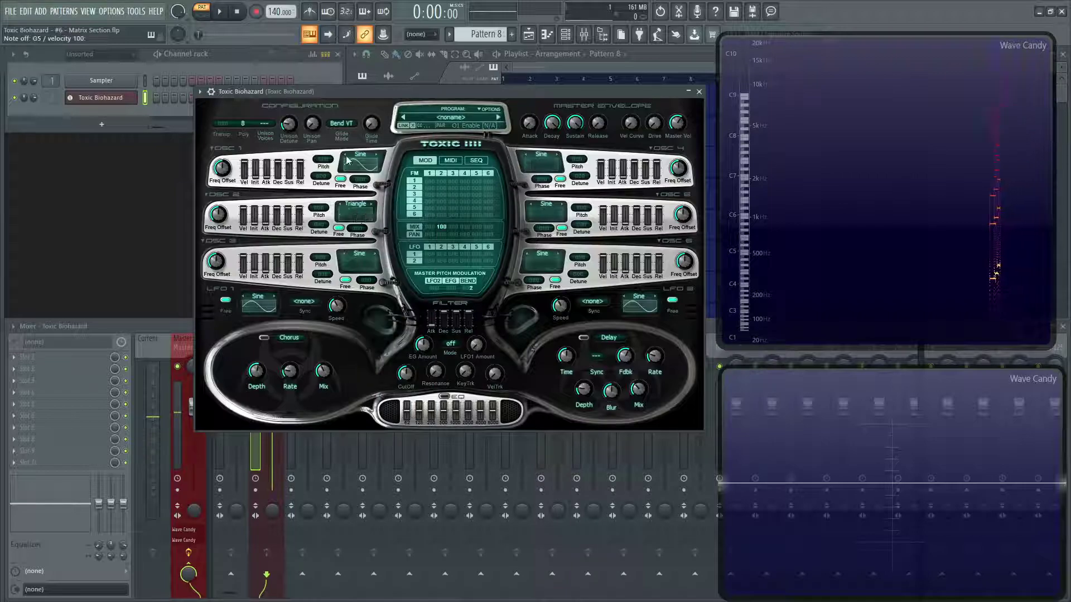
{"action": "left_click", "coordinate": [355, 219]}
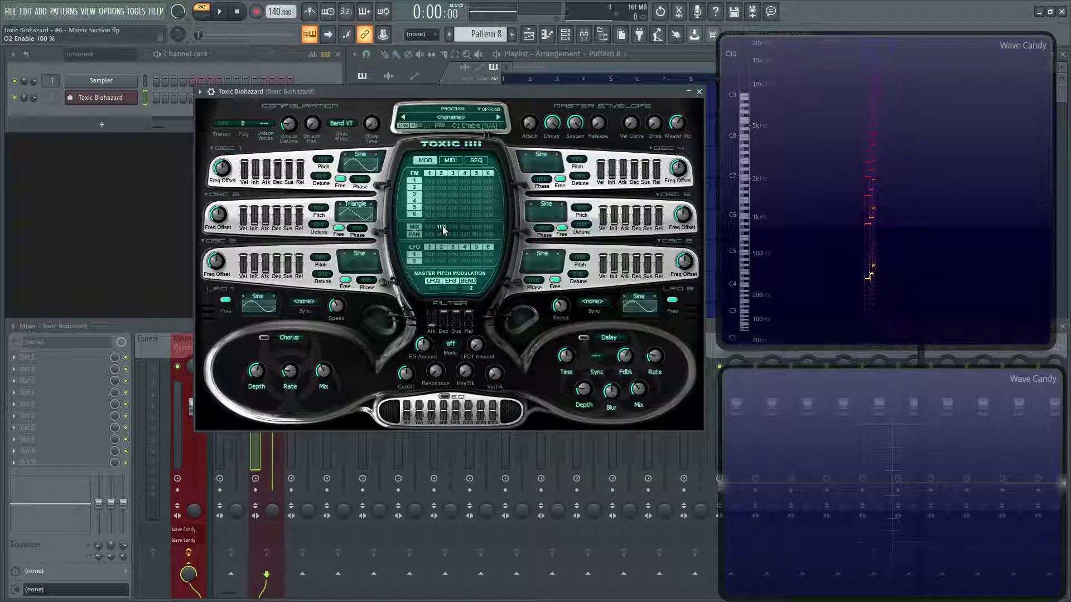
- Try oscillator 2's pan at 50 while playing D5 and return the pan to zero
{"action": "key", "text": "x"}
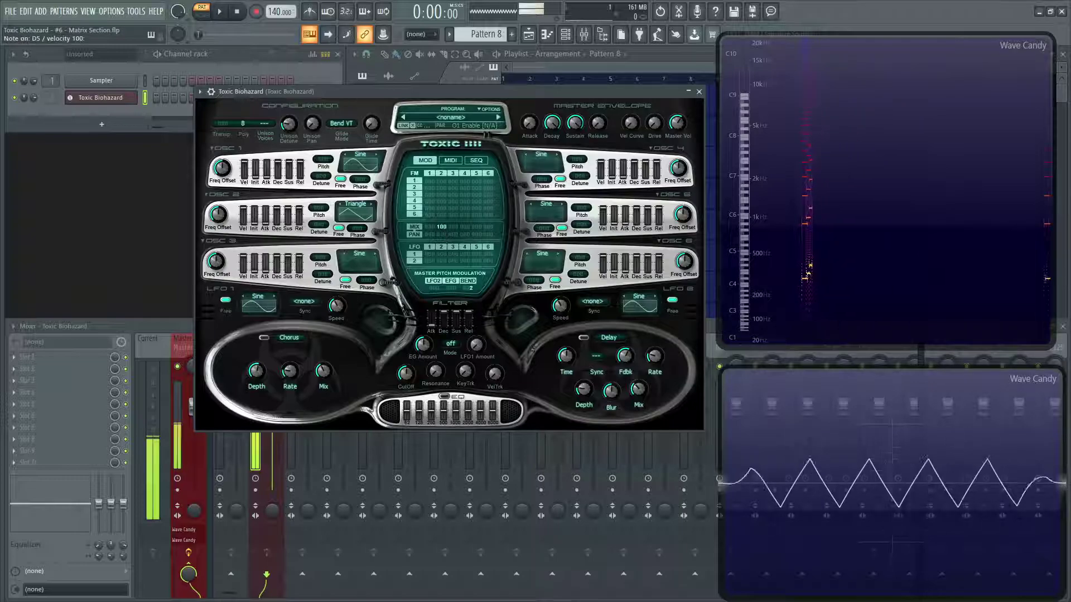
{"action": "left_click_drag", "start_coordinate": [441, 234], "coordinate": [441, 206]}
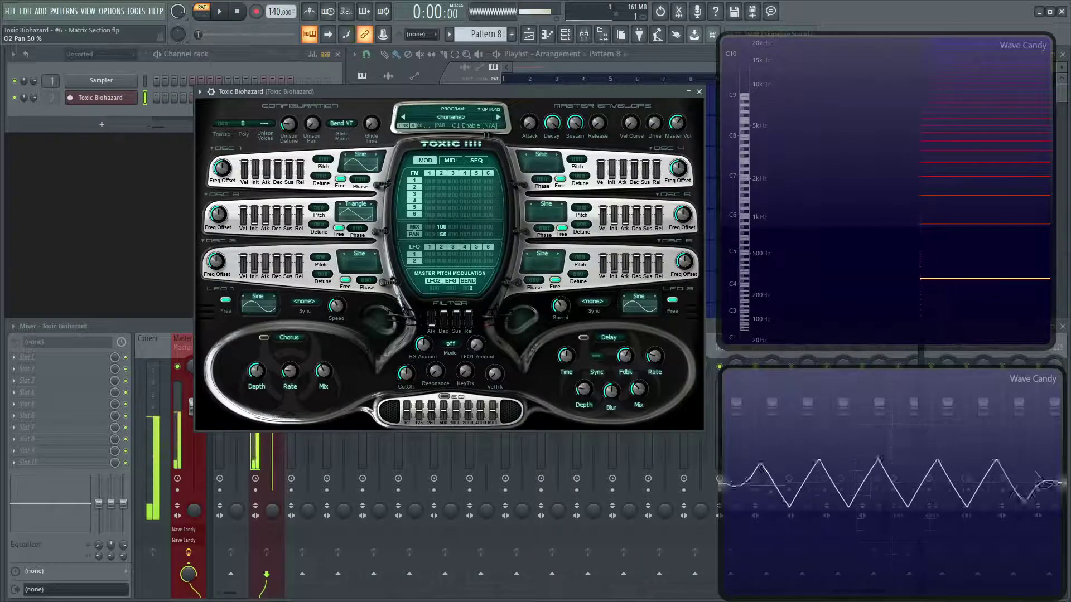
{"action": "key", "text": "x"}
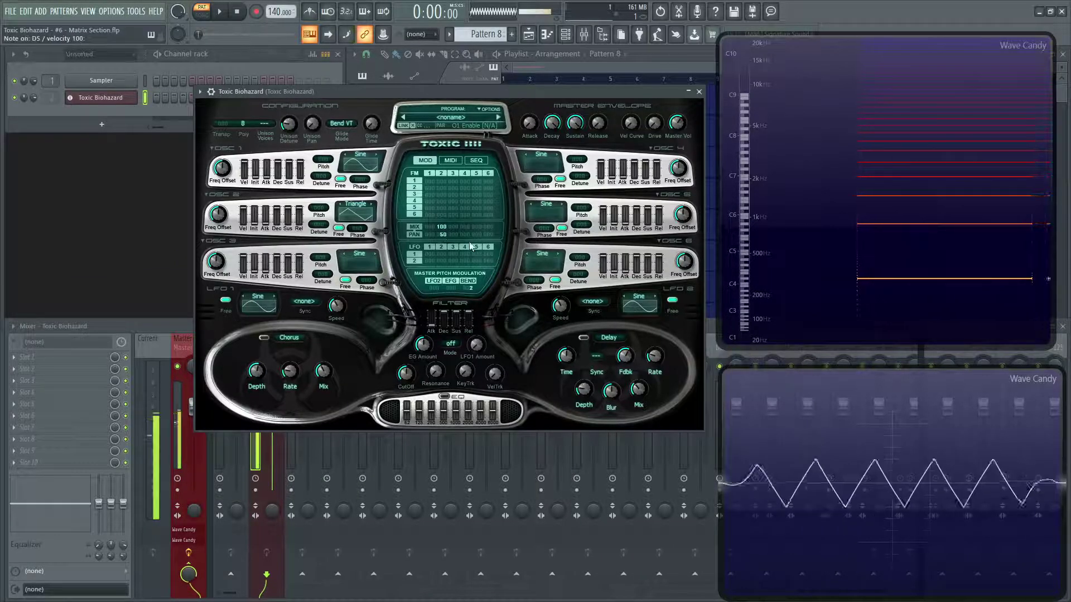
{"action": "left_click_drag", "start_coordinate": [447, 233], "coordinate": [446, 247]}
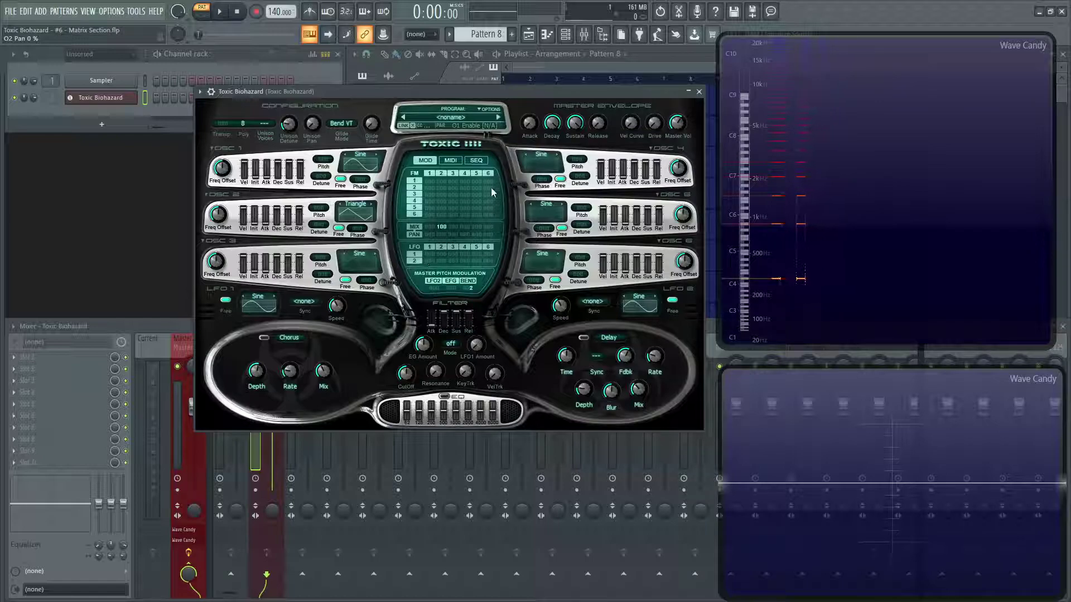
- Reset the patch to its default settings and change oscillator 1's waveform to Square
{"action": "left_click", "coordinate": [490, 110]}
{"action": "left_click", "coordinate": [555, 250]}
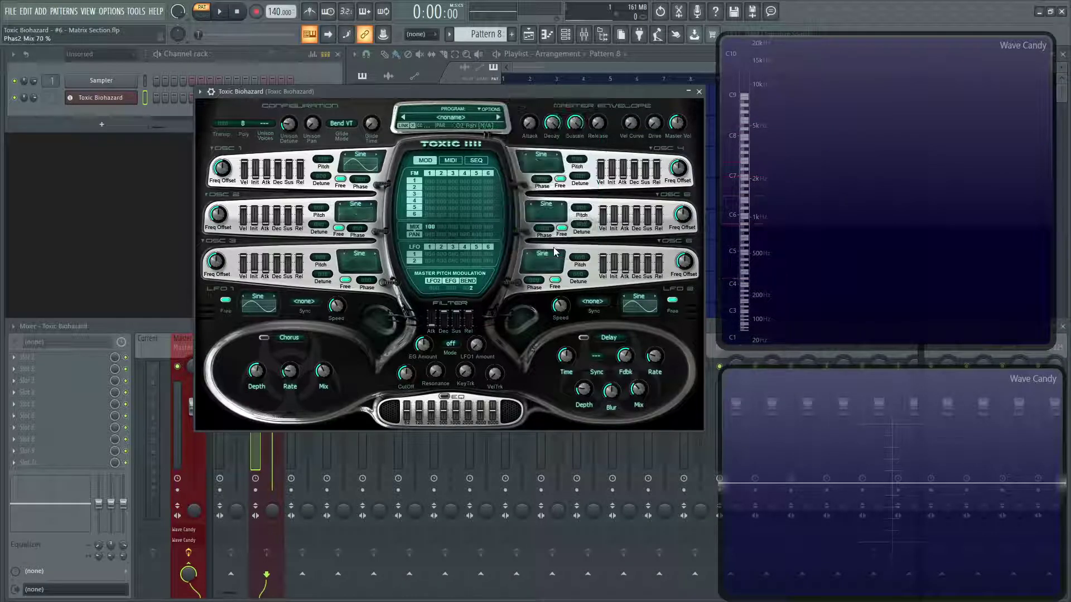
{"action": "left_click", "coordinate": [360, 155]}
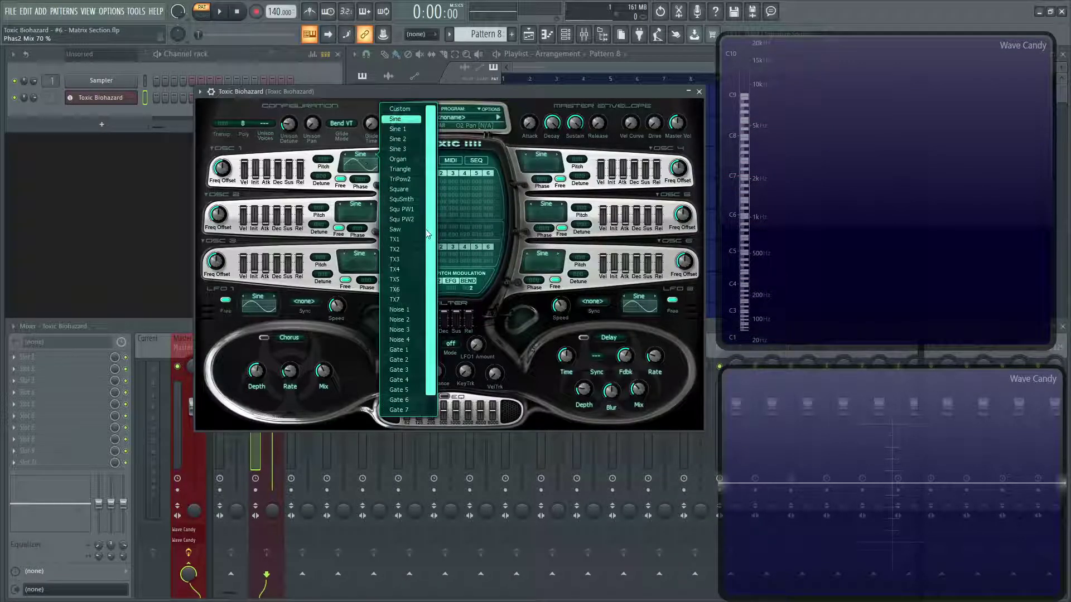
{"action": "left_click", "coordinate": [406, 191]}
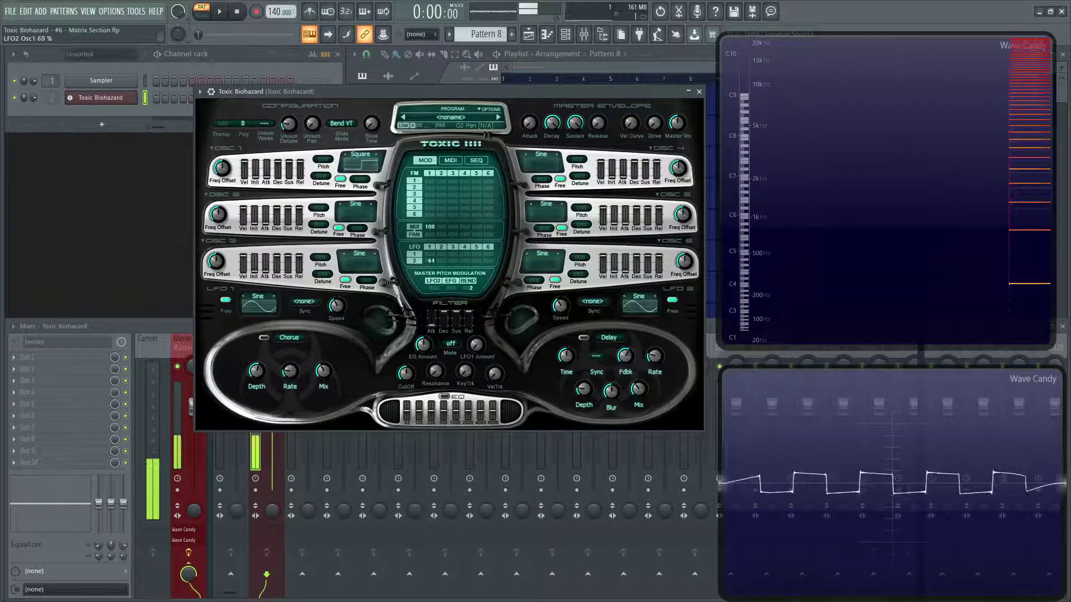
- Set LFO 2's modulation of oscillator 1 to 100 and step LFO 2's waveform to Sine 3 while playing notes
{"action": "left_click_drag", "start_coordinate": [429, 261], "coordinate": [430, 223]}
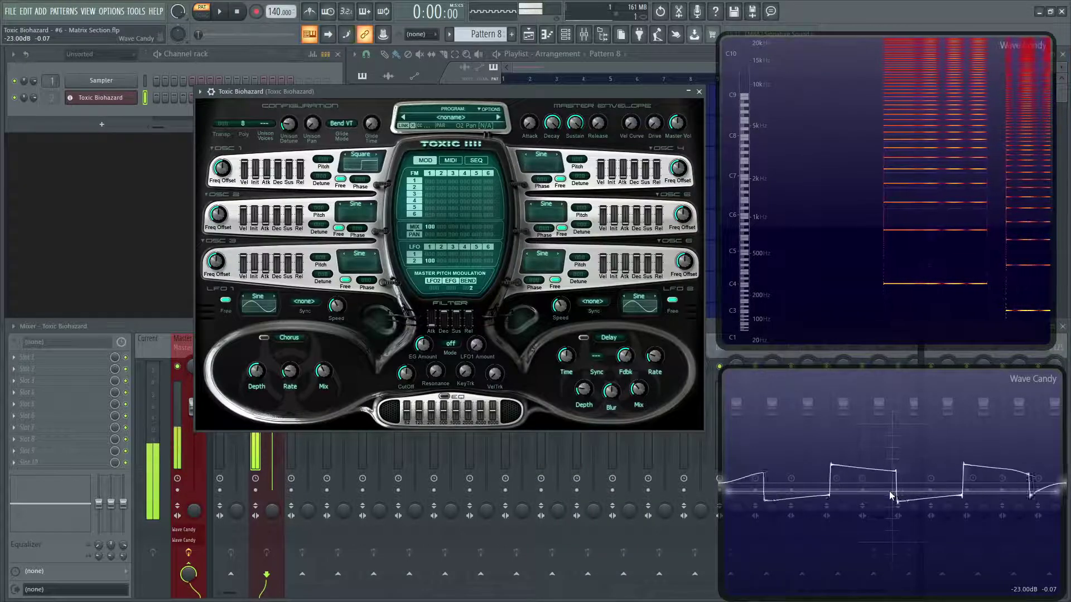
{"action": "left_click", "coordinate": [651, 303]}
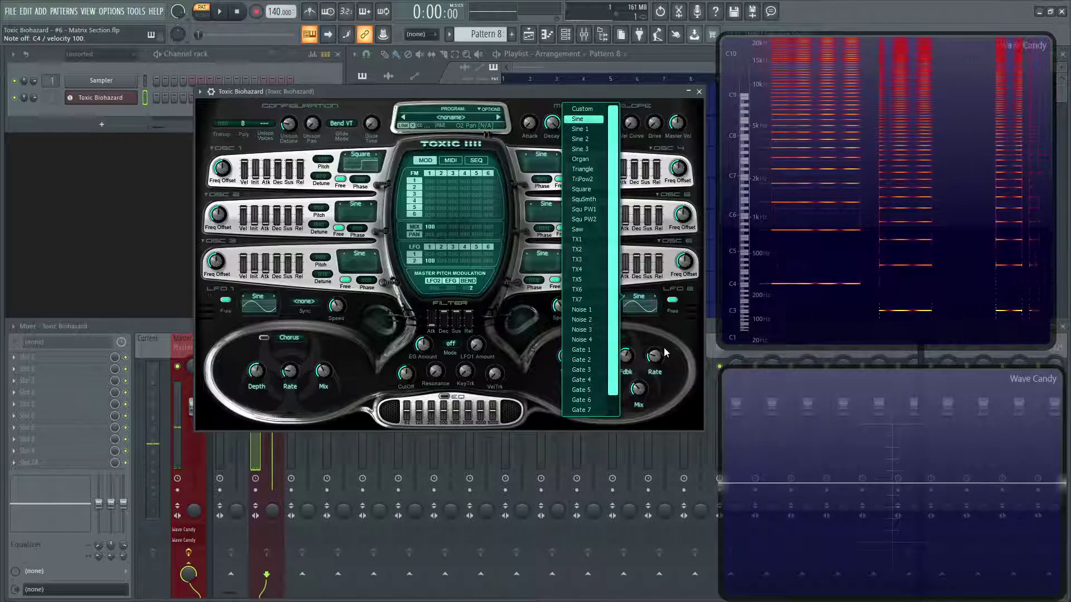
{"action": "left_click", "coordinate": [651, 304]}
{"action": "left_click", "coordinate": [651, 303]}
{"action": "left_click", "coordinate": [657, 303]}
{"action": "left_click", "coordinate": [655, 296]}
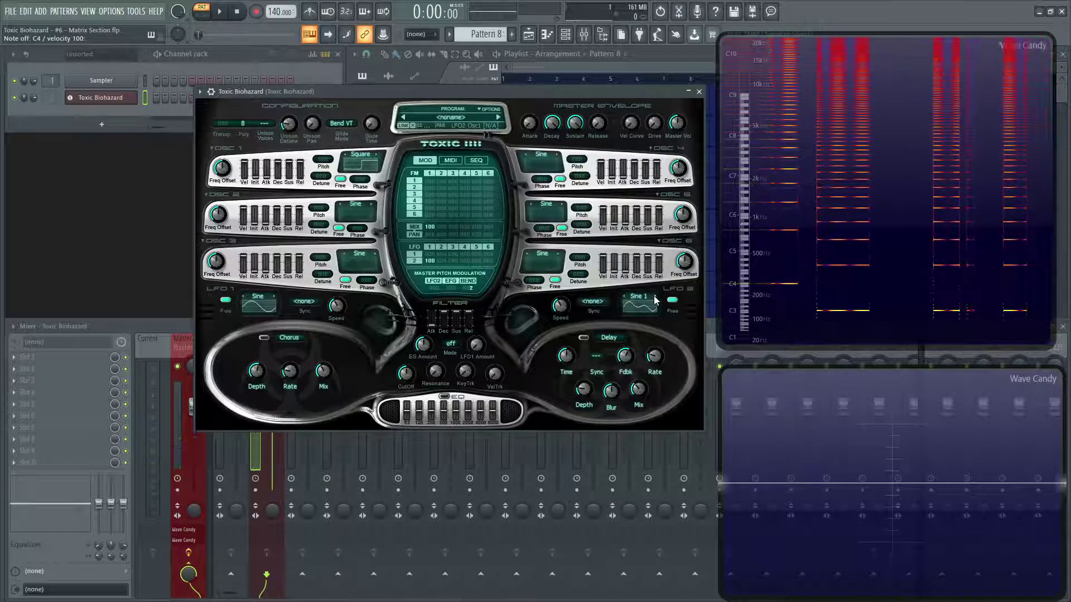
{"action": "left_click", "coordinate": [654, 300]}
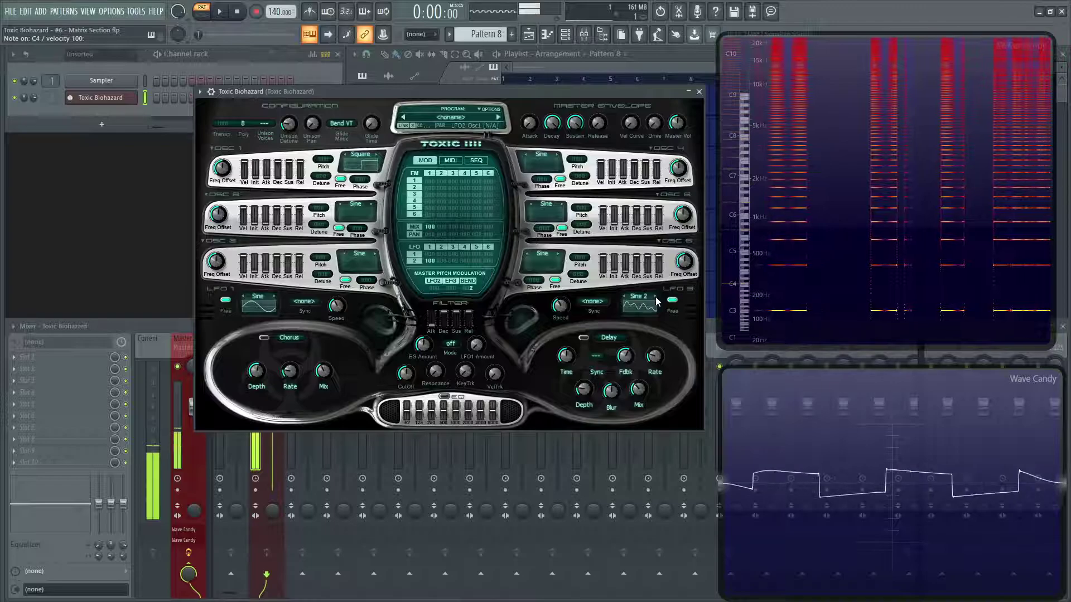
{"action": "left_click", "coordinate": [655, 300]}
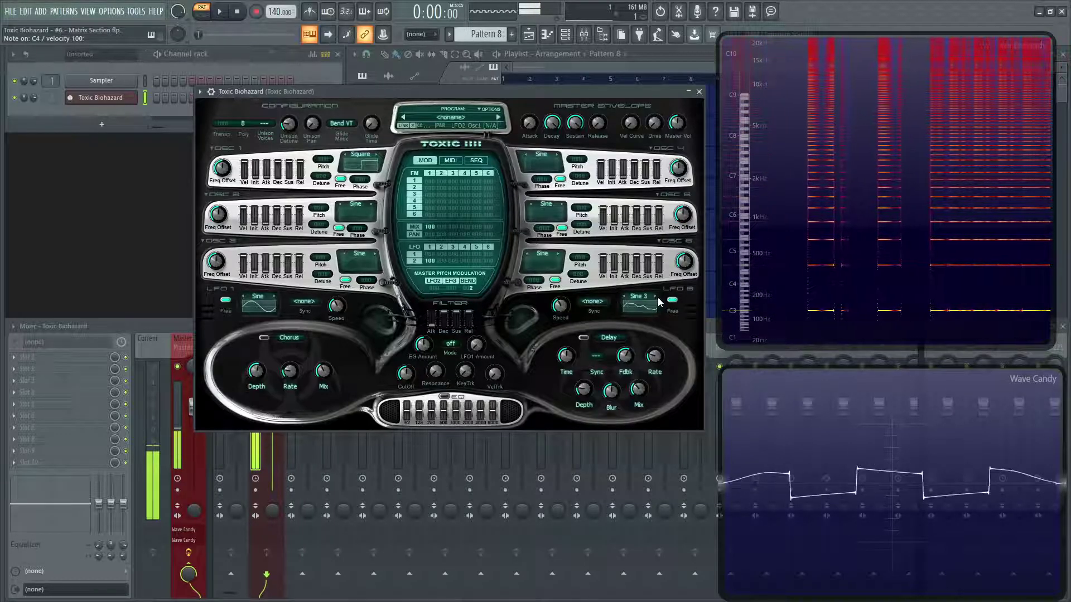
- Vary LFO 2's modulation amount on oscillator 1 through 46, 100 and -99 while playing C4
{"action": "left_click_drag", "start_coordinate": [431, 261], "coordinate": [430, 270]}
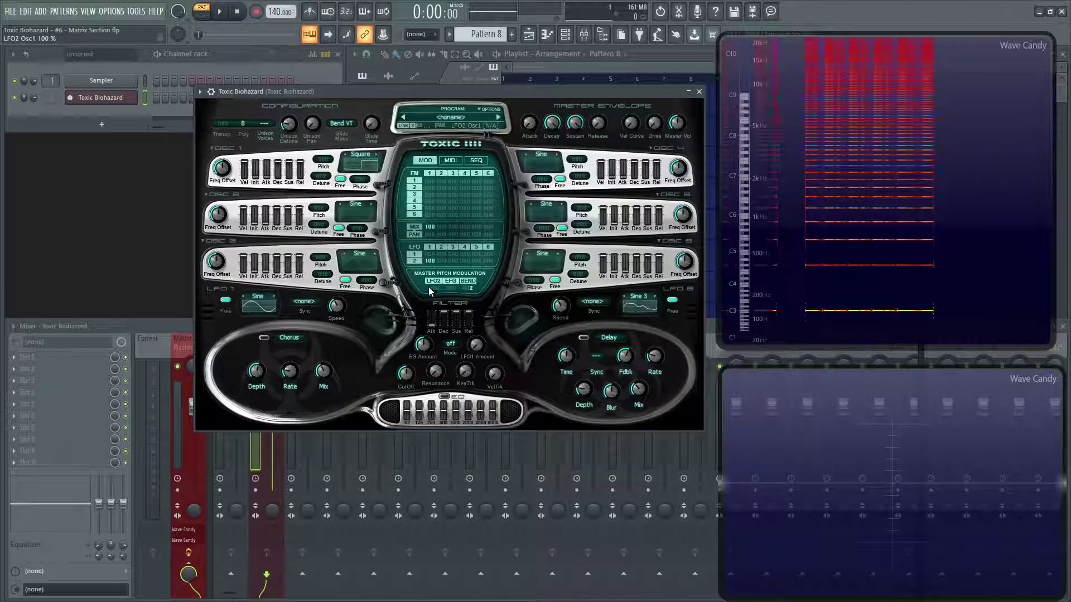
{"action": "left_click_drag", "start_coordinate": [430, 261], "coordinate": [430, 291]}
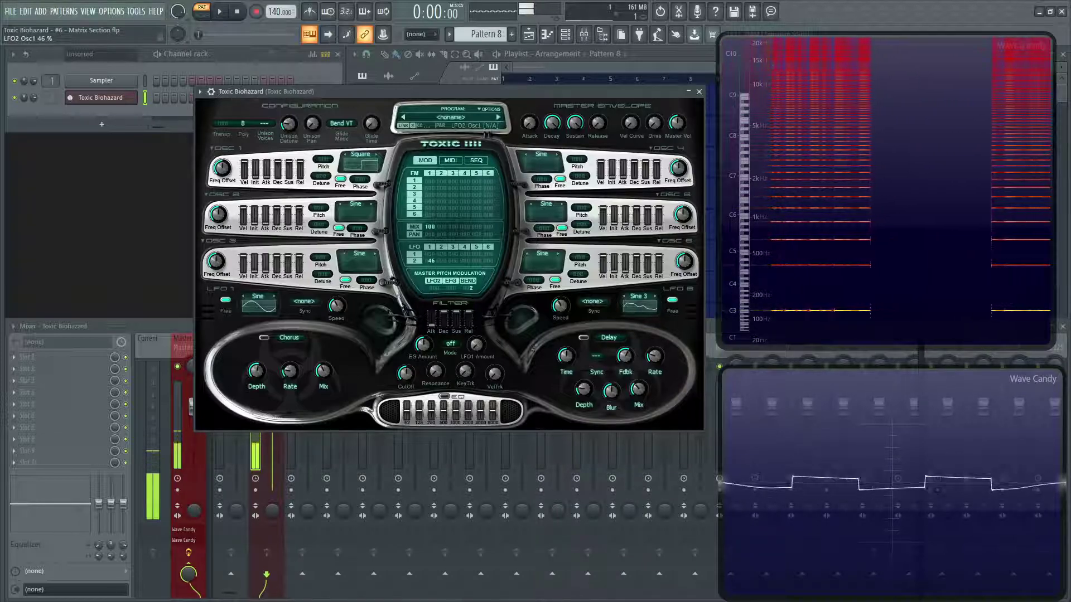
{"action": "key", "text": "z"}
{"action": "key", "text": "z"}
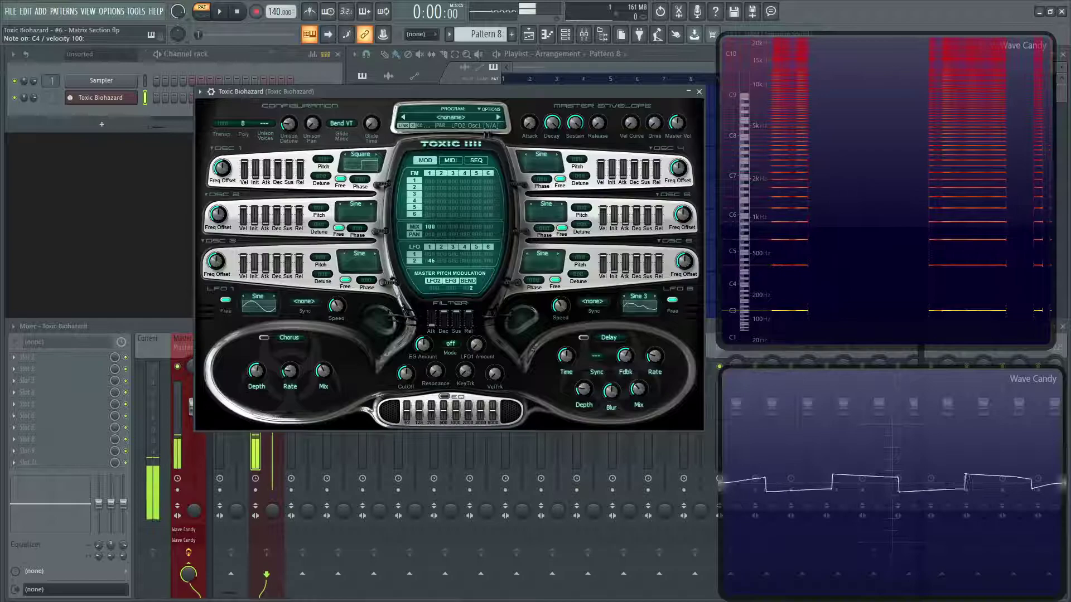
{"action": "left_click_drag", "start_coordinate": [430, 261], "coordinate": [430, 231]}
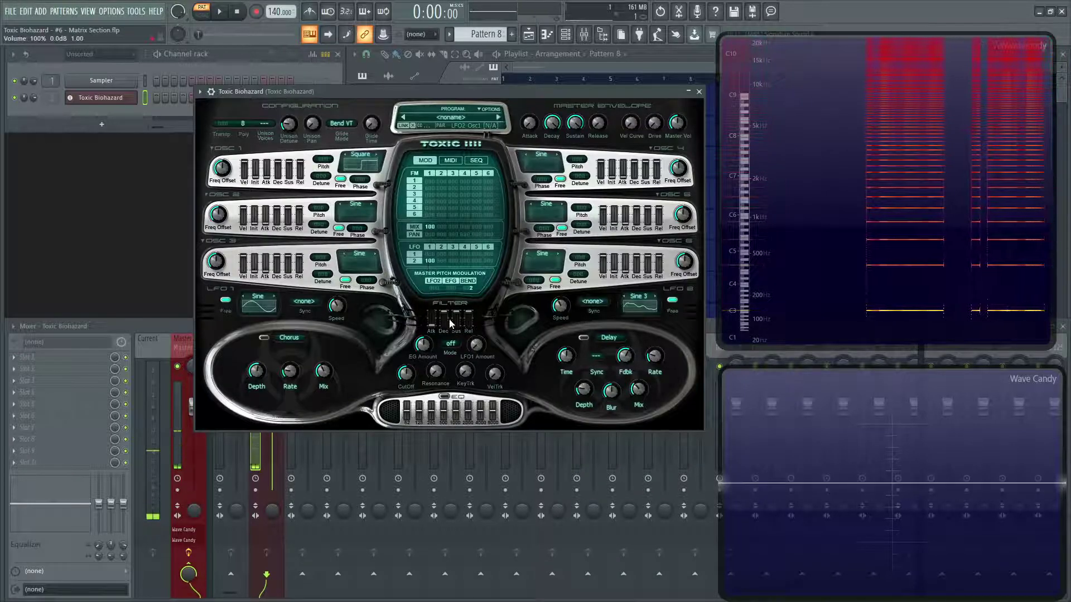
{"action": "key", "text": "z"}
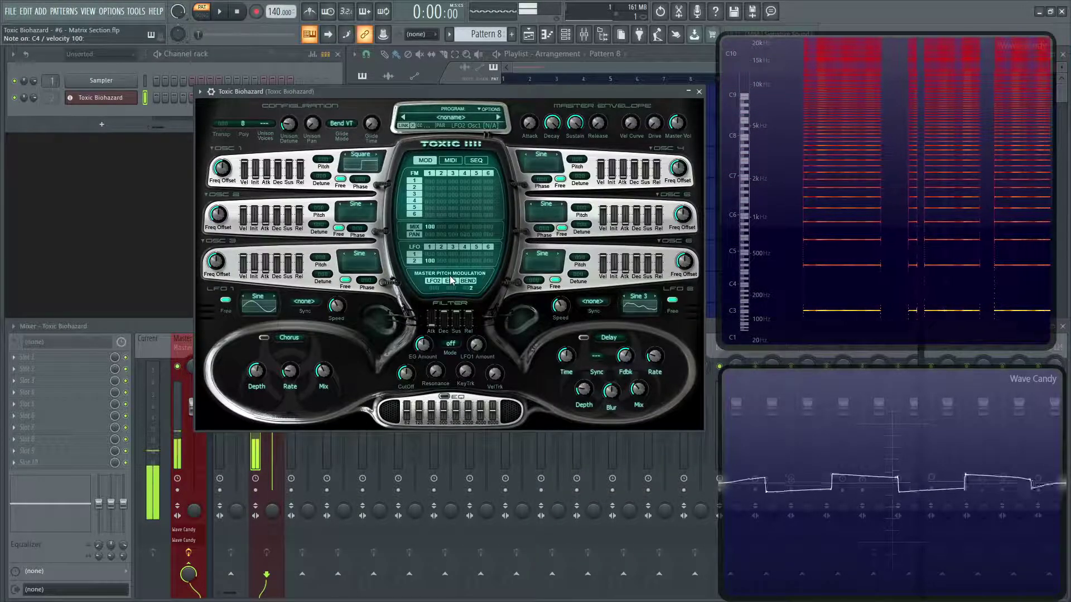
{"action": "left_click_drag", "start_coordinate": [431, 261], "coordinate": [431, 269]}
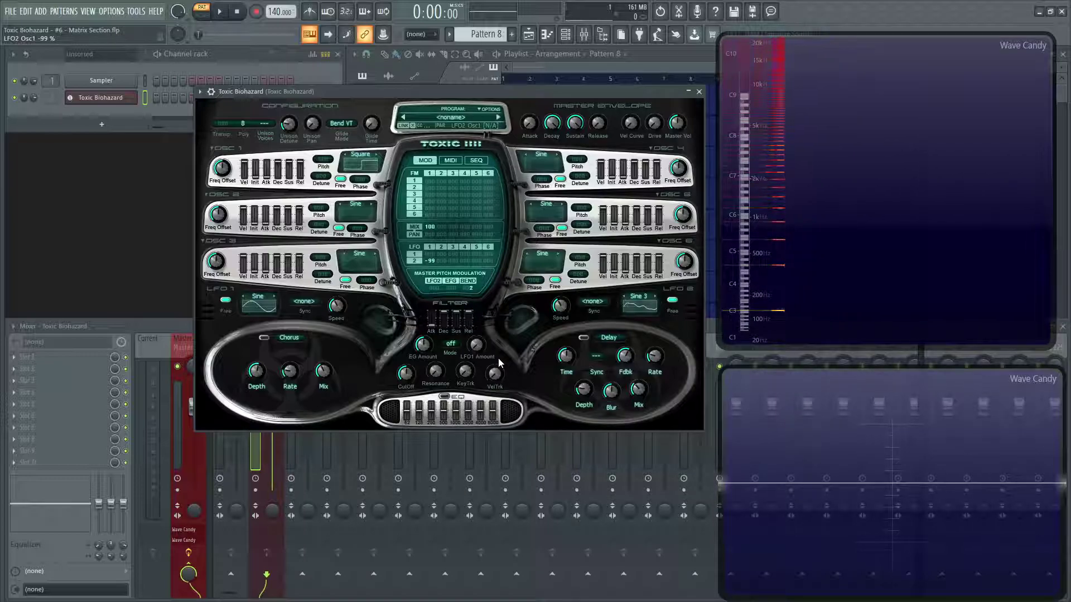
- Set LFO 2's waveform to Sine, redirect it from oscillator 1 to master pitch at 100, and play notes
{"action": "left_click", "coordinate": [627, 301]}
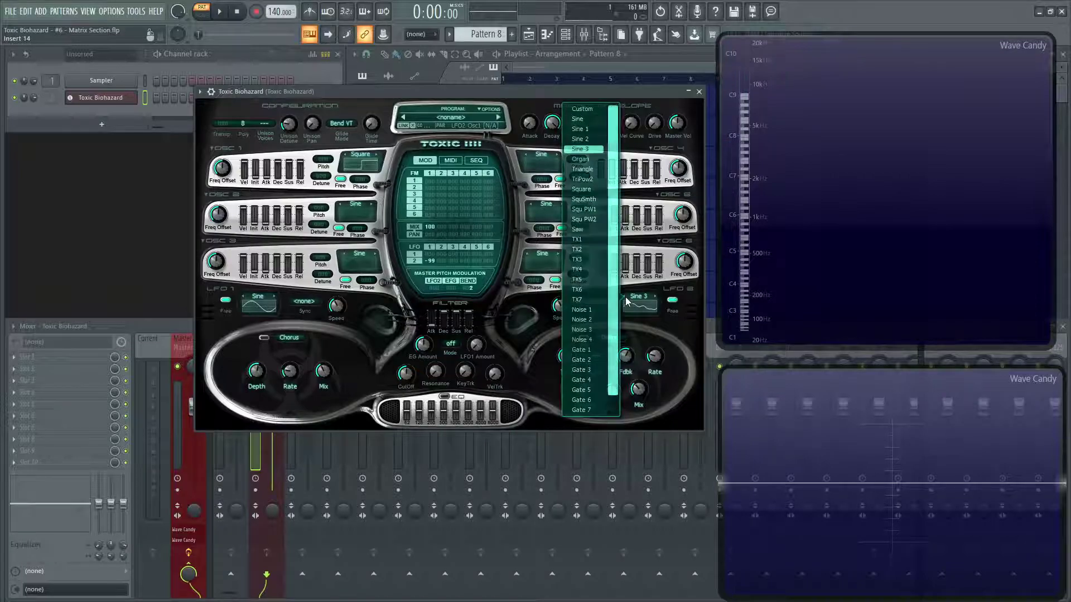
{"action": "left_click", "coordinate": [585, 125]}
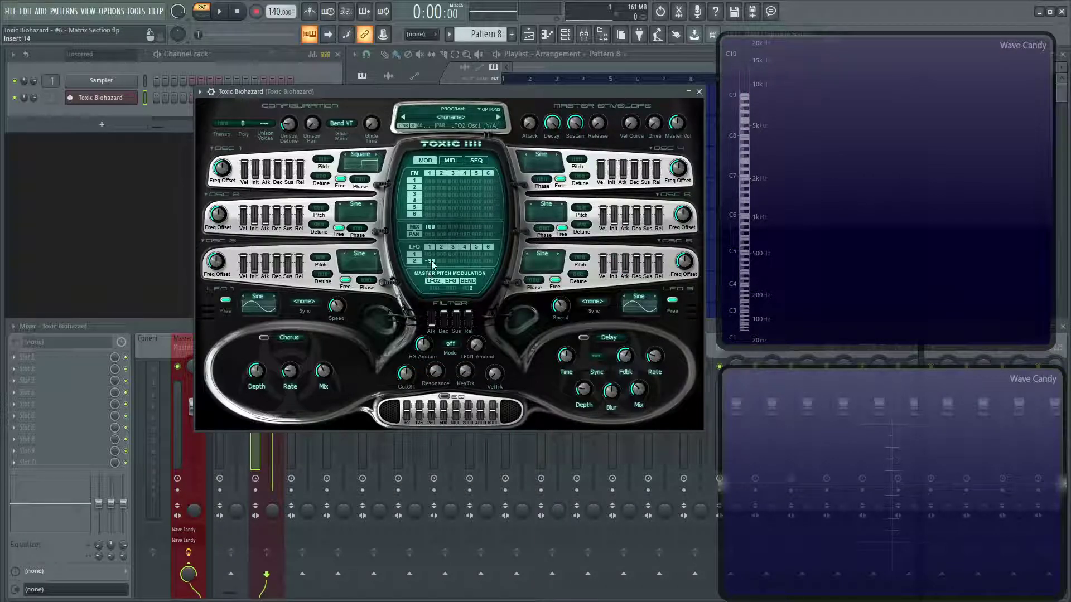
{"action": "left_click_drag", "start_coordinate": [431, 261], "coordinate": [432, 207]}
{"action": "left_click_drag", "start_coordinate": [443, 285], "coordinate": [440, 295]}
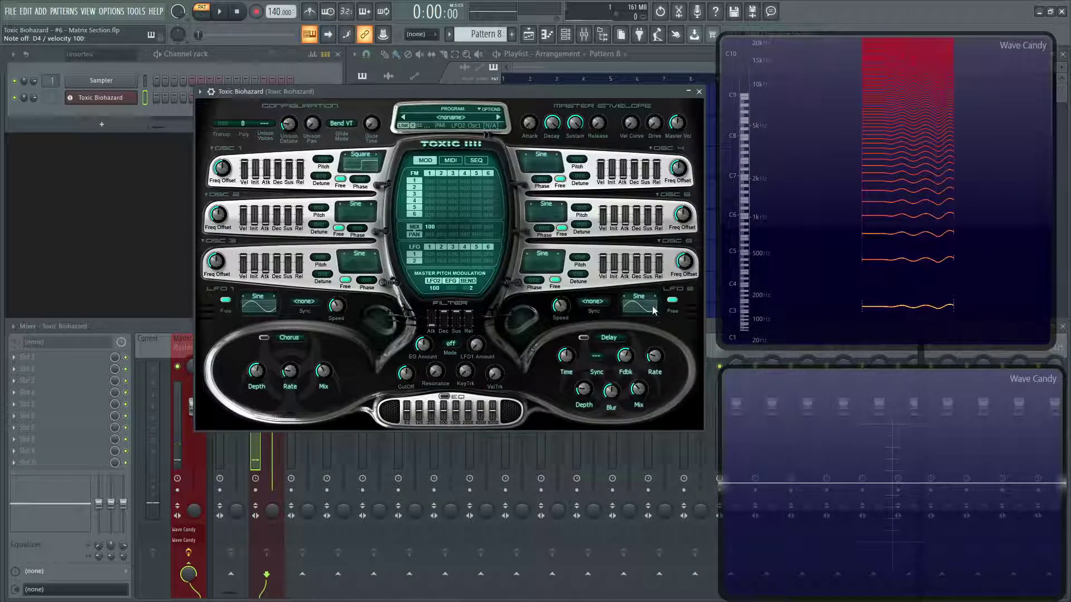
{"action": "key", "text": "b"}
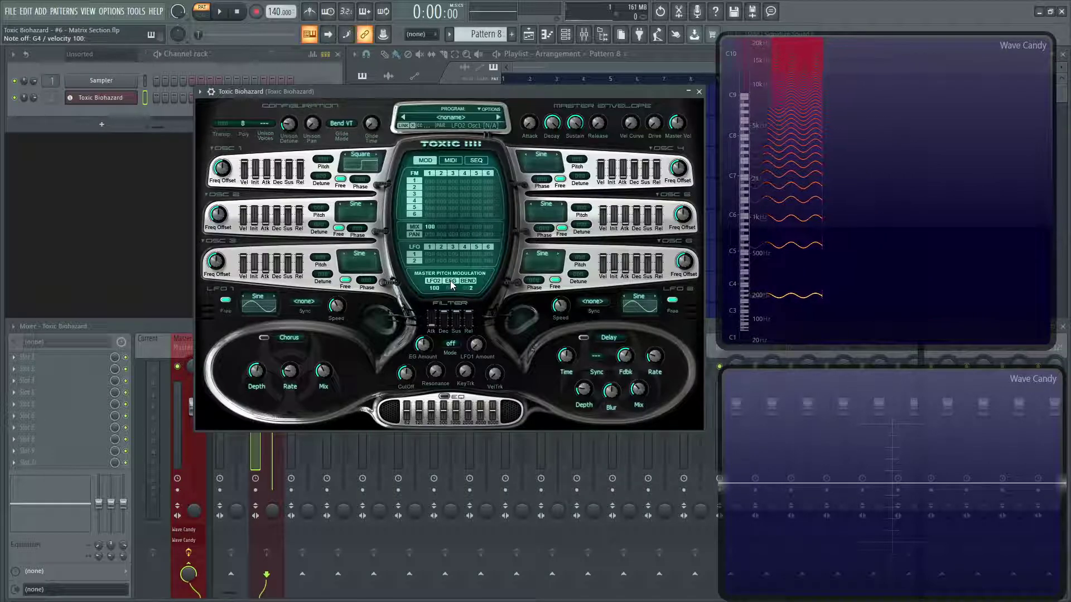
- Try a small positive EGF amount on the master pitch while playing notes and return it to zero
{"action": "left_click_drag", "start_coordinate": [452, 285], "coordinate": [452, 273]}
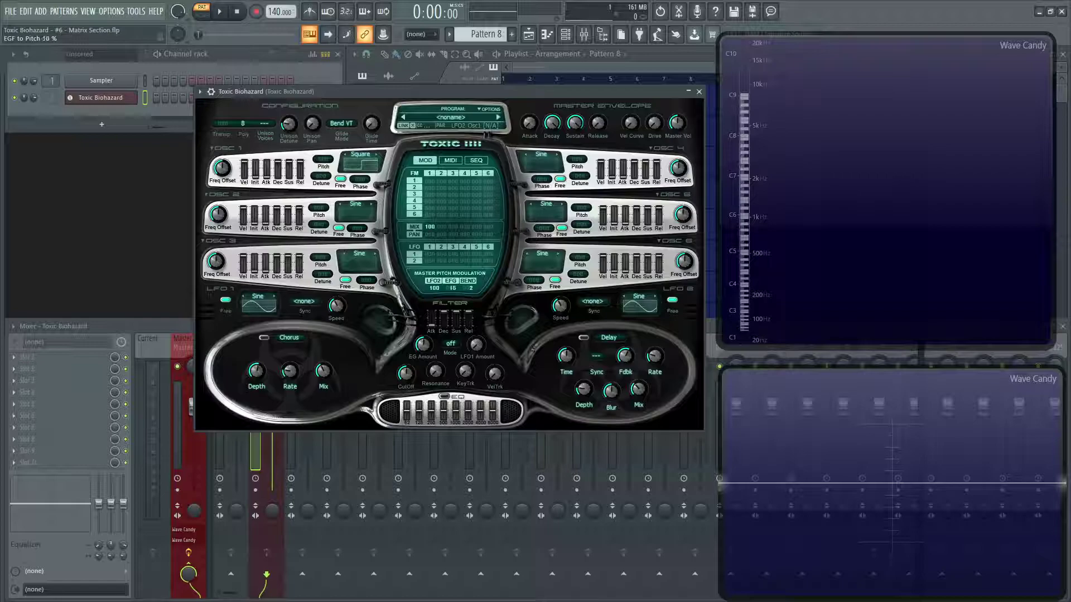
{"action": "key", "text": "v"}
{"action": "key", "text": "x"}
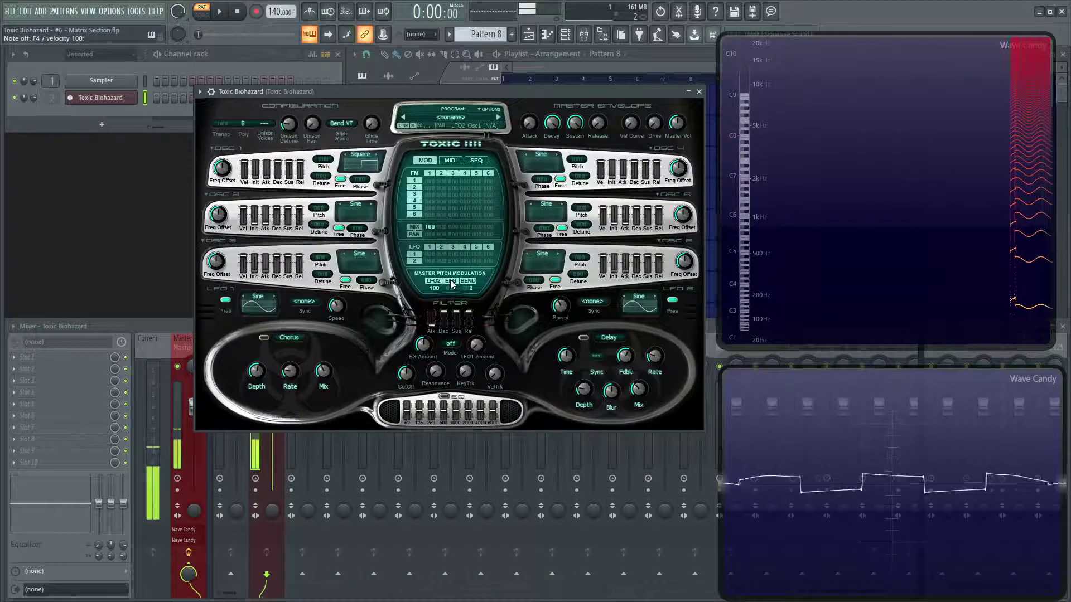
{"action": "key", "text": "g"}
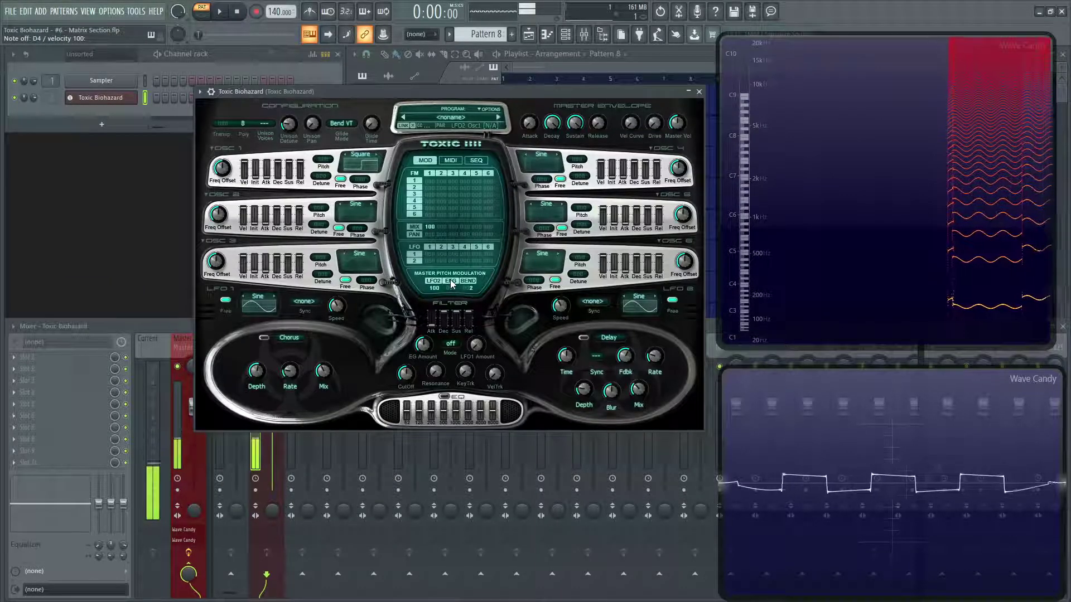
{"action": "key", "text": "w"}
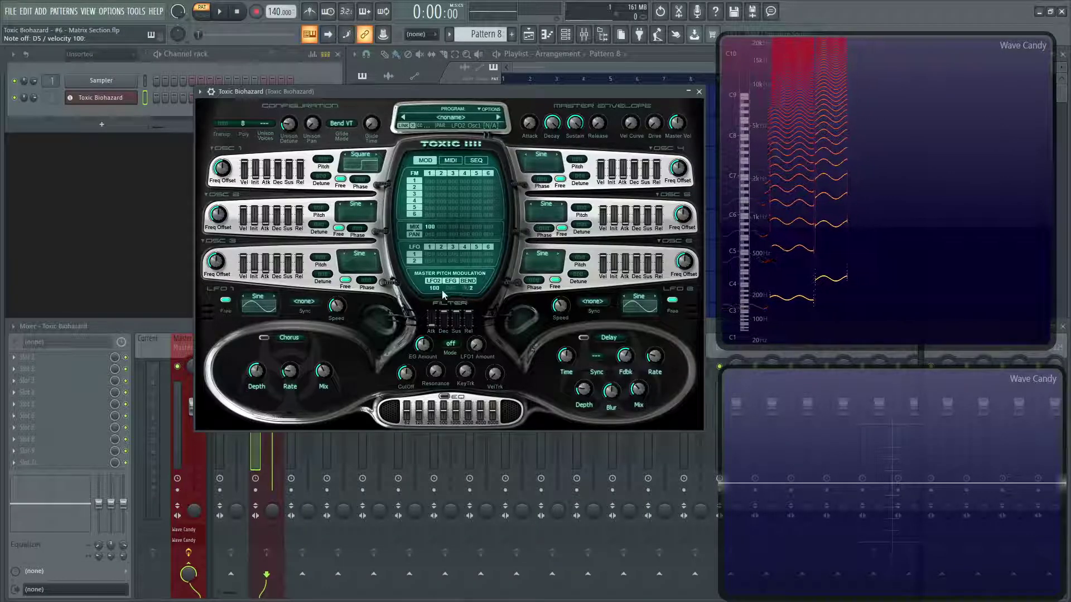
- Raise LFO 2's speed and change its waveform to Sine 1 while playing notes
{"action": "key", "text": "z"}
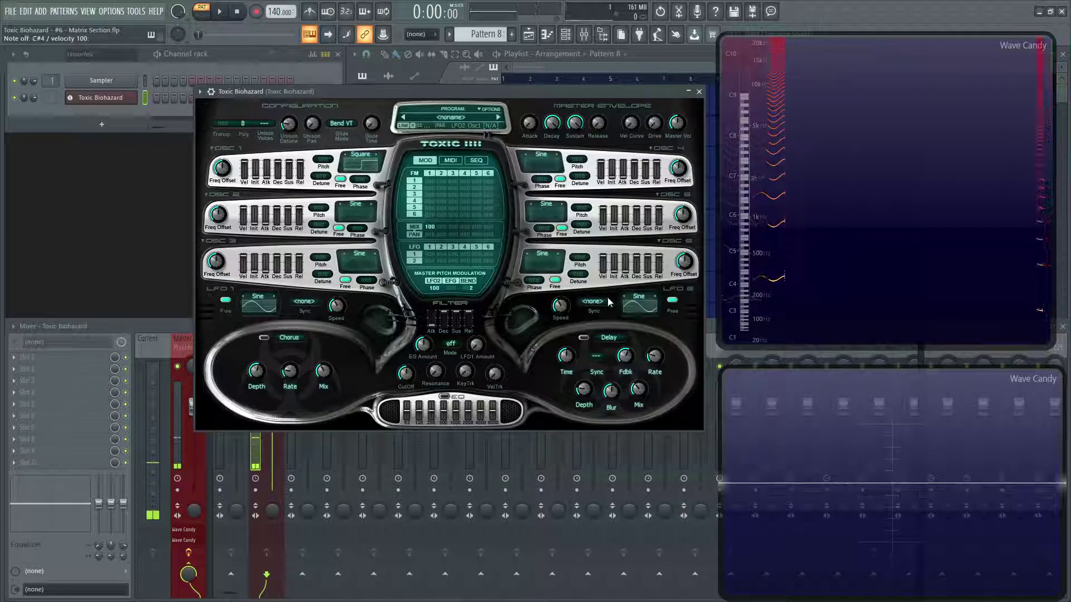
{"action": "key", "text": "t"}
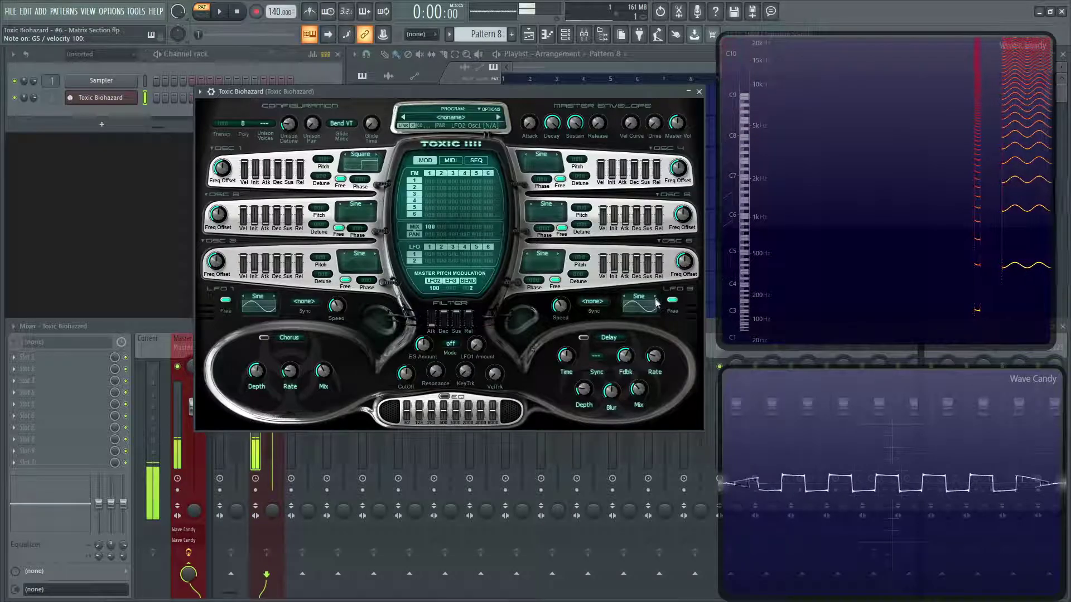
{"action": "mouse_move", "coordinate": [560, 305]}
{"action": "left_mouse_down"}
{"action": "mouse_move", "coordinate": [561, 290]}
{"action": "mouse_move", "coordinate": [560, 323]}
{"action": "mouse_move", "coordinate": [565, 306]}
{"action": "left_mouse_up"}
{"action": "key", "text": "v"}
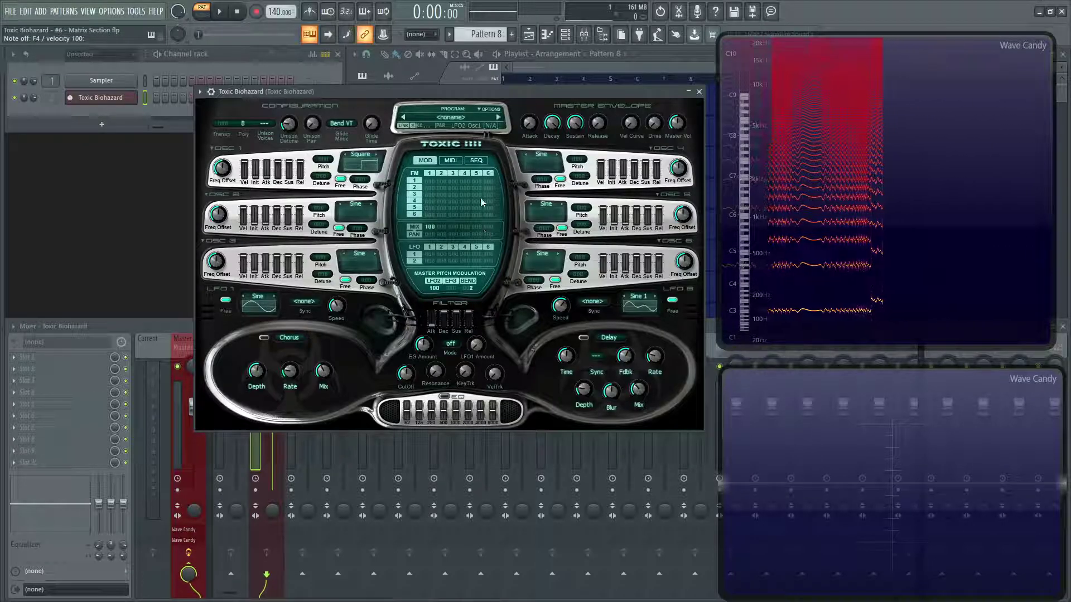
- Look over the MIDI and SEQ pages and return to the MOD matrix
{"action": "left_click", "coordinate": [450, 160]}
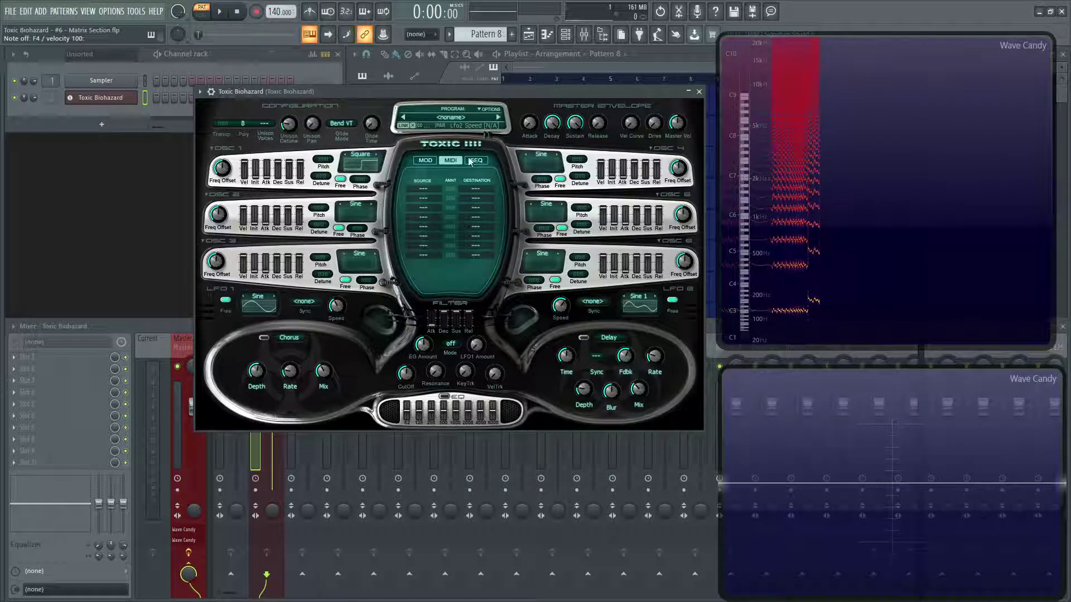
{"action": "left_click", "coordinate": [477, 161]}
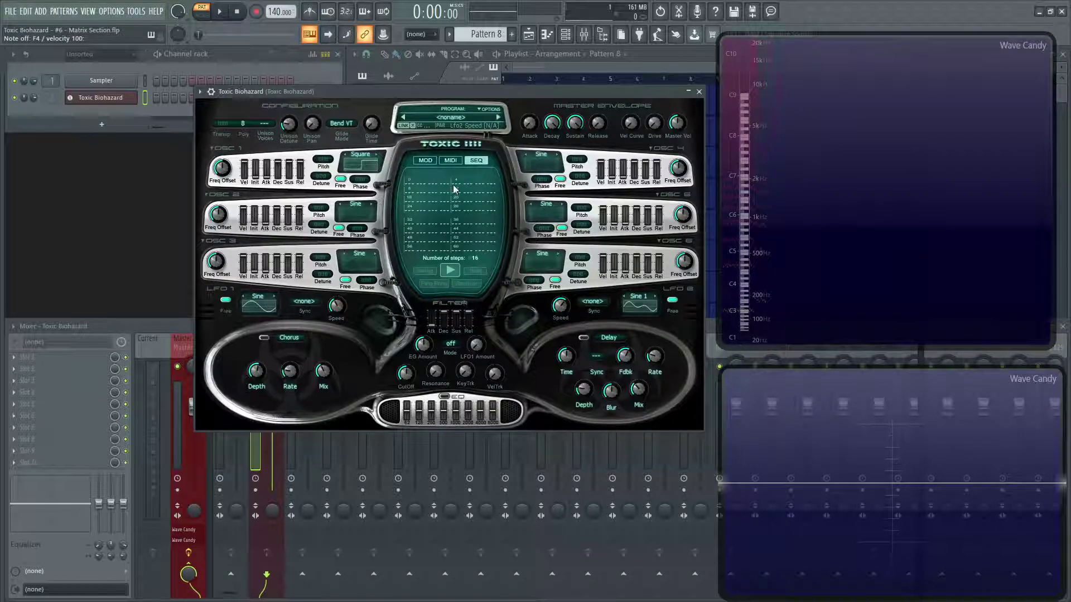
{"action": "left_click", "coordinate": [424, 160]}
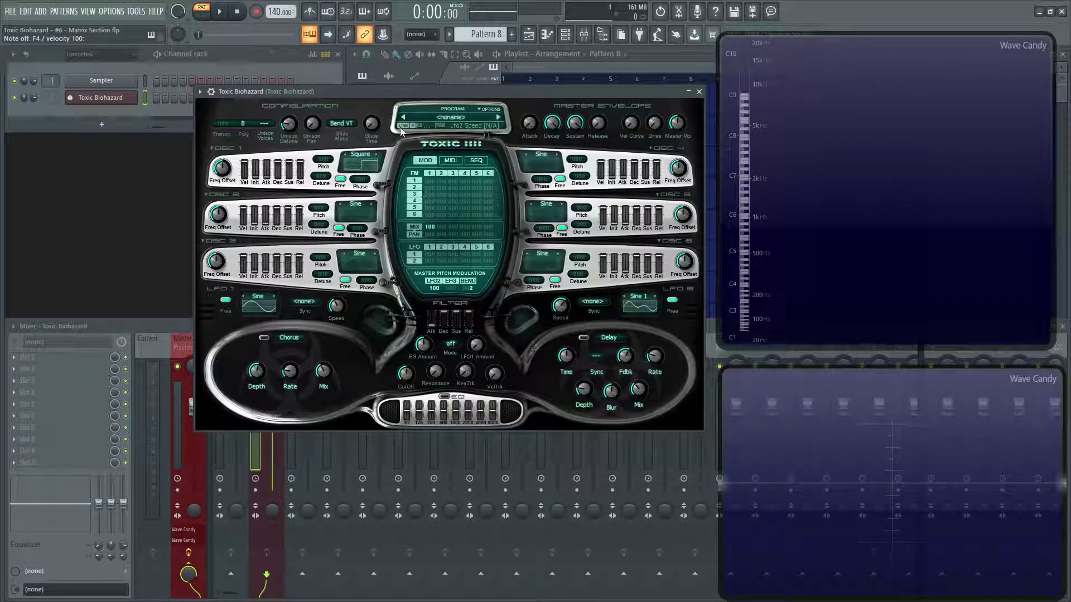
{"action": "left_click_drag", "start_coordinate": [393, 92], "coordinate": [376, 102]}
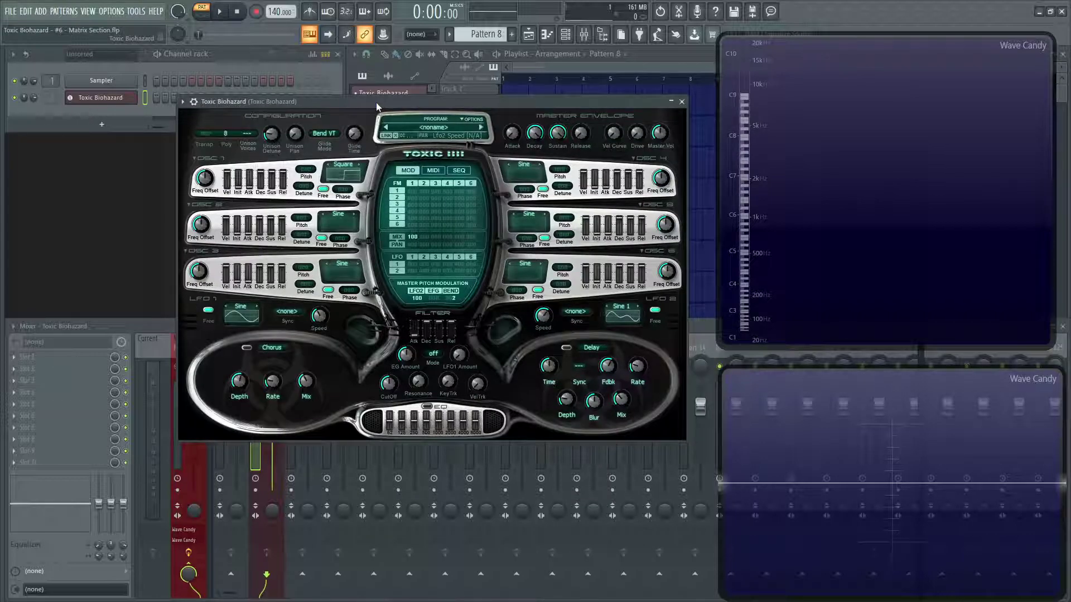